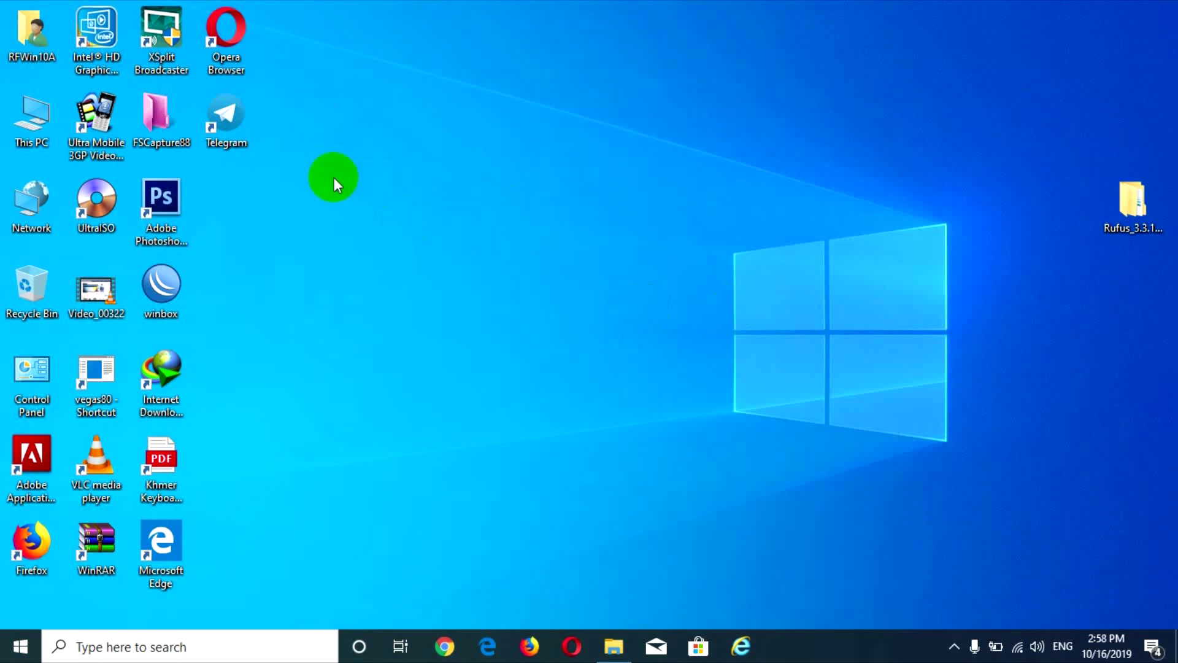
Launch Telegram and open the Online 2019 archived chat, scrolling through its messages.
{"action": "left_click", "coordinate": [241, 131]}
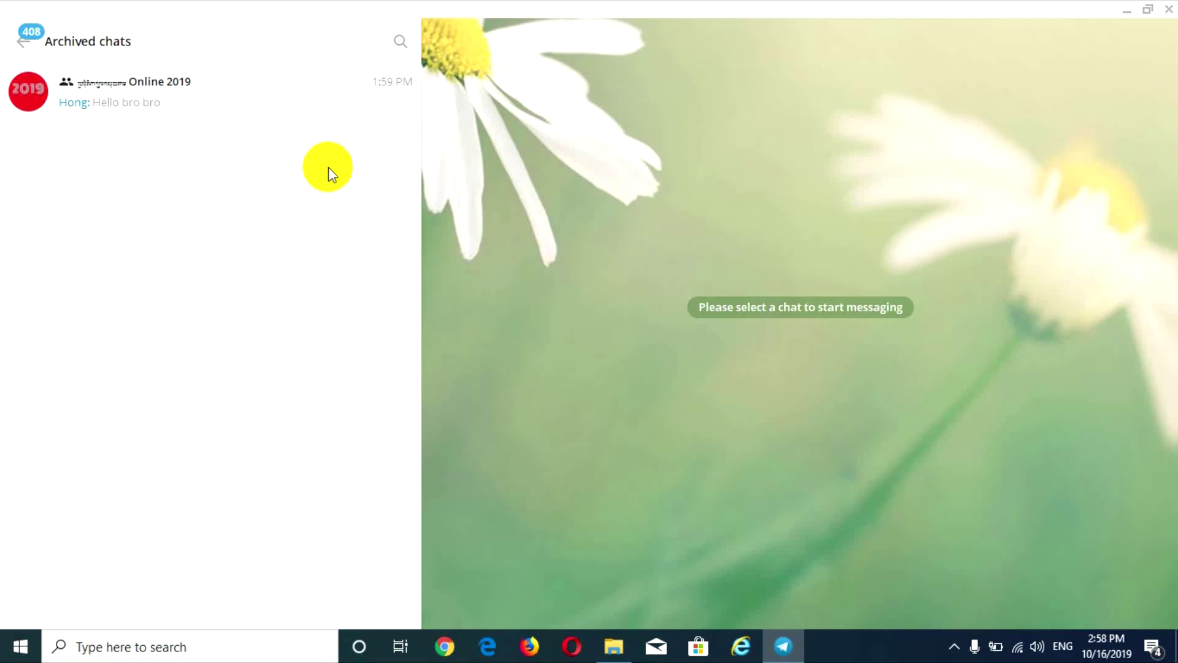
{"action": "left_click", "coordinate": [155, 96]}
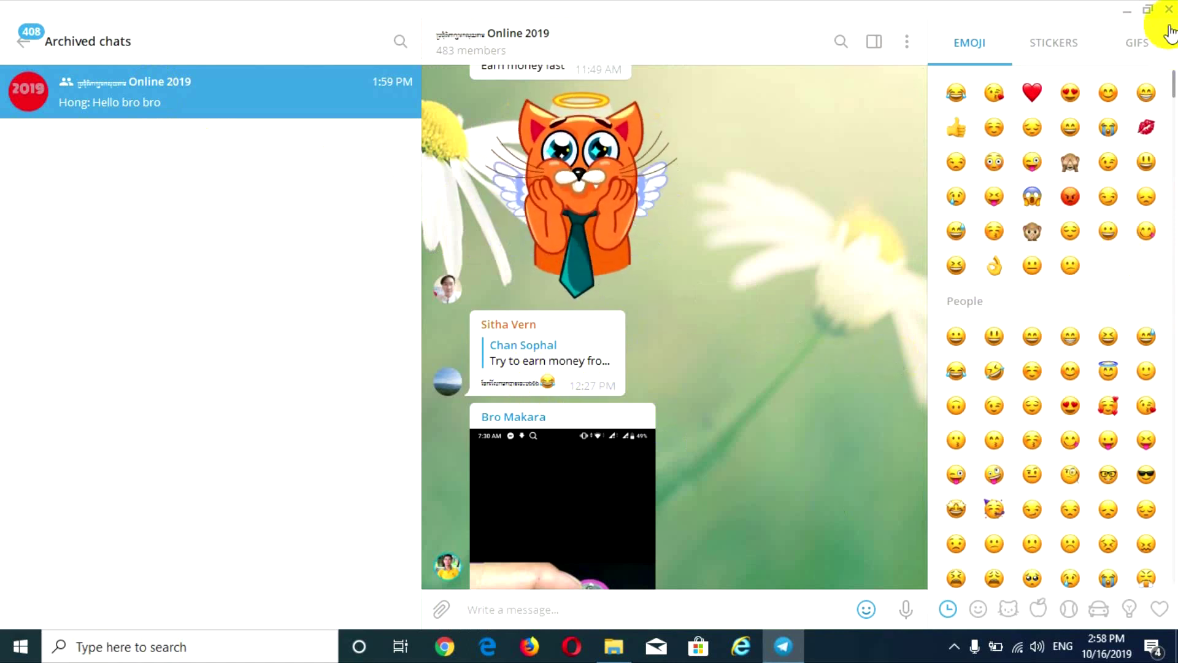
{"action": "left_click_drag", "start_coordinate": [917, 311], "coordinate": [922, 506]}
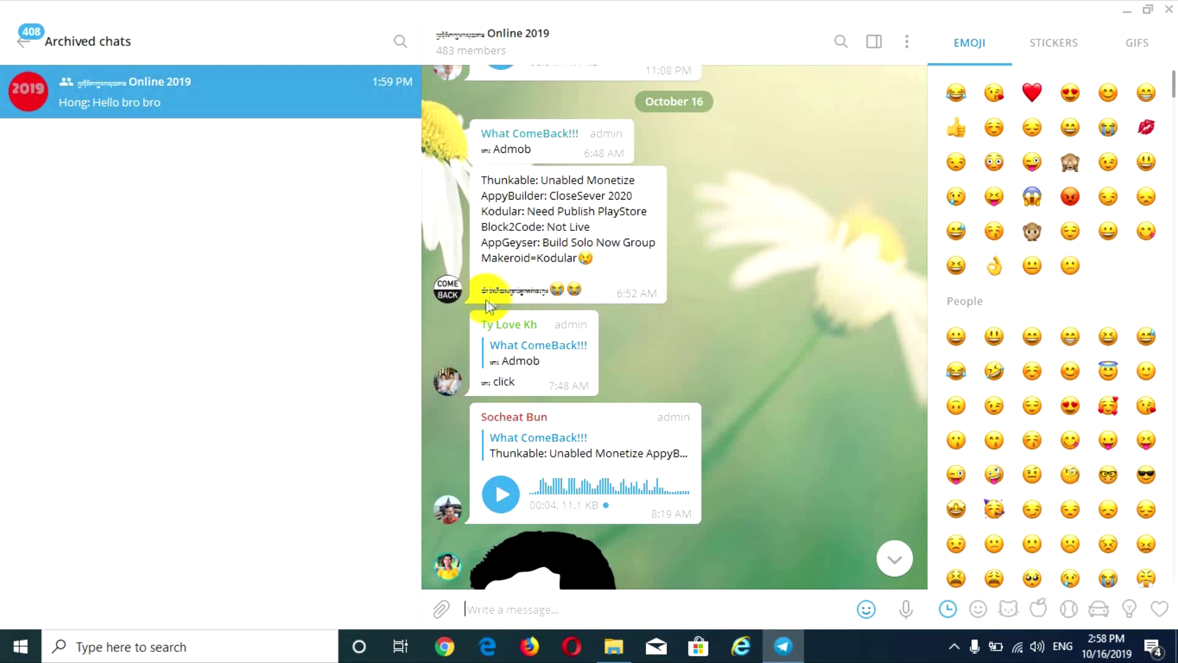
Return from archived chats to the main chat list and show Telegram's side menu.
{"action": "left_click", "coordinate": [229, 116]}
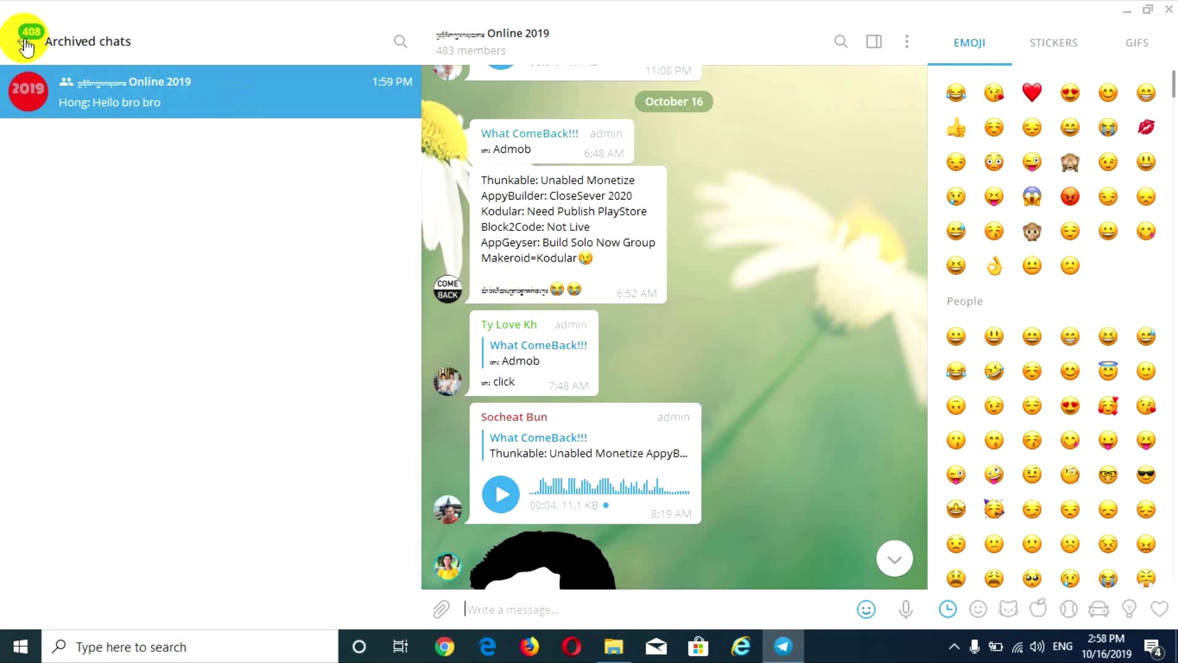
{"action": "left_click", "coordinate": [25, 42]}
{"action": "left_click", "coordinate": [25, 44]}
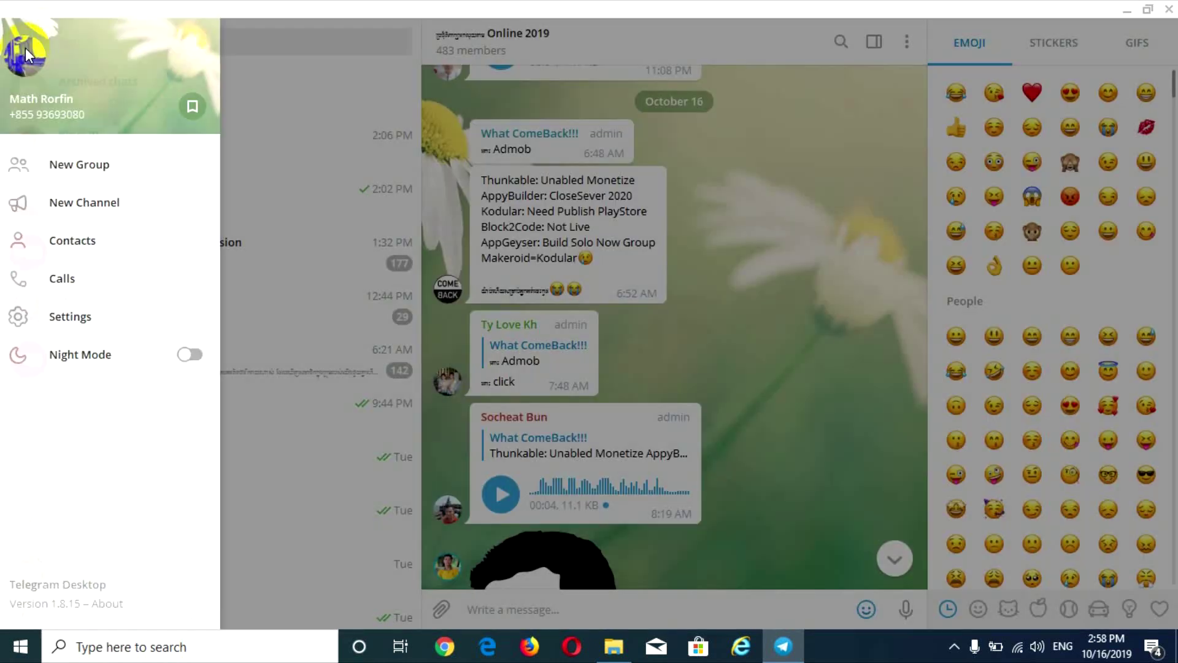
Look through Telegram's Settings panel, with interface scale at 100%, then close it.
{"action": "left_click", "coordinate": [86, 314]}
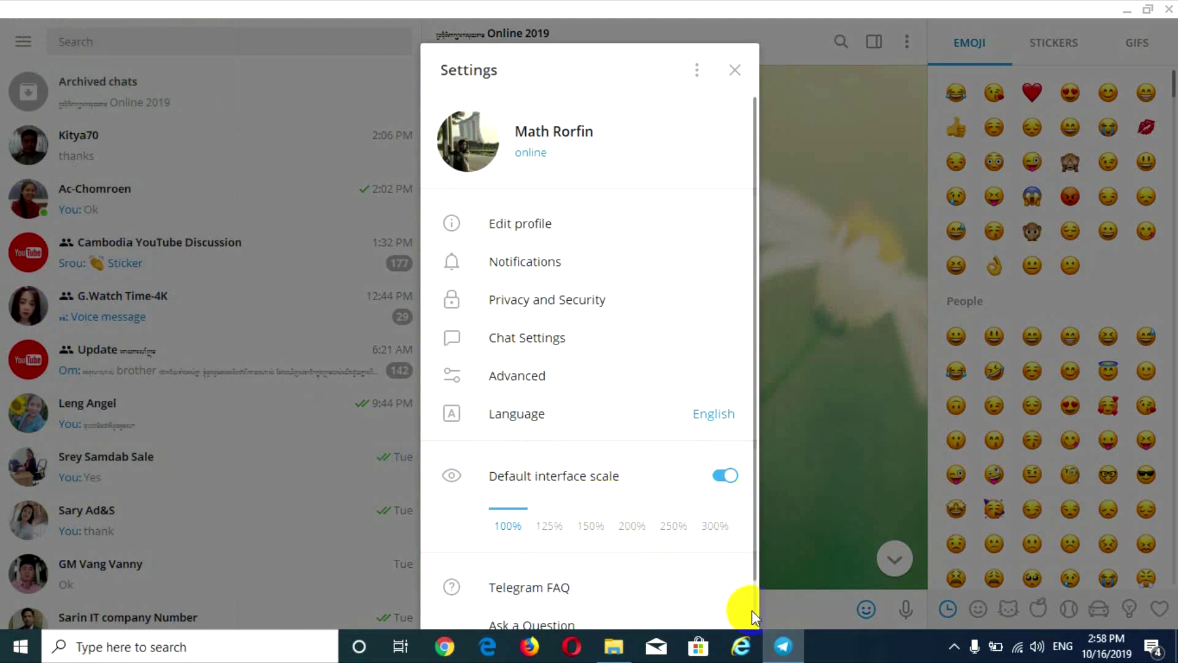
{"action": "left_click", "coordinate": [812, 405]}
{"action": "left_click_drag", "start_coordinate": [753, 327], "coordinate": [752, 430]}
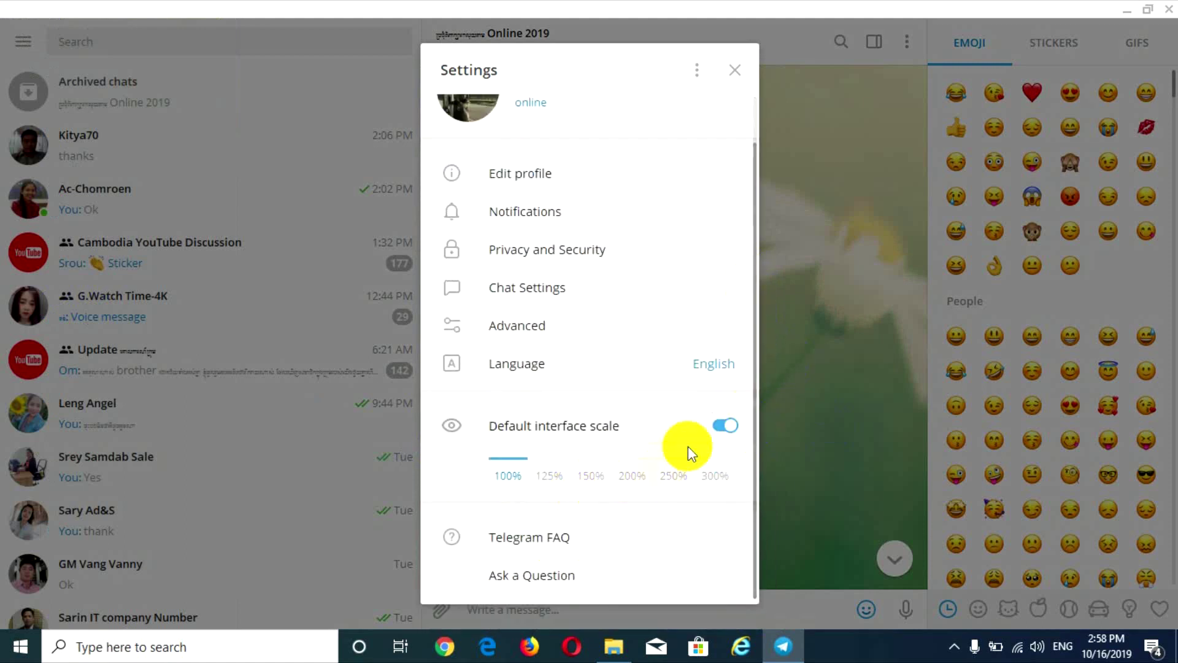
{"action": "left_click_drag", "start_coordinate": [753, 321], "coordinate": [752, 321]}
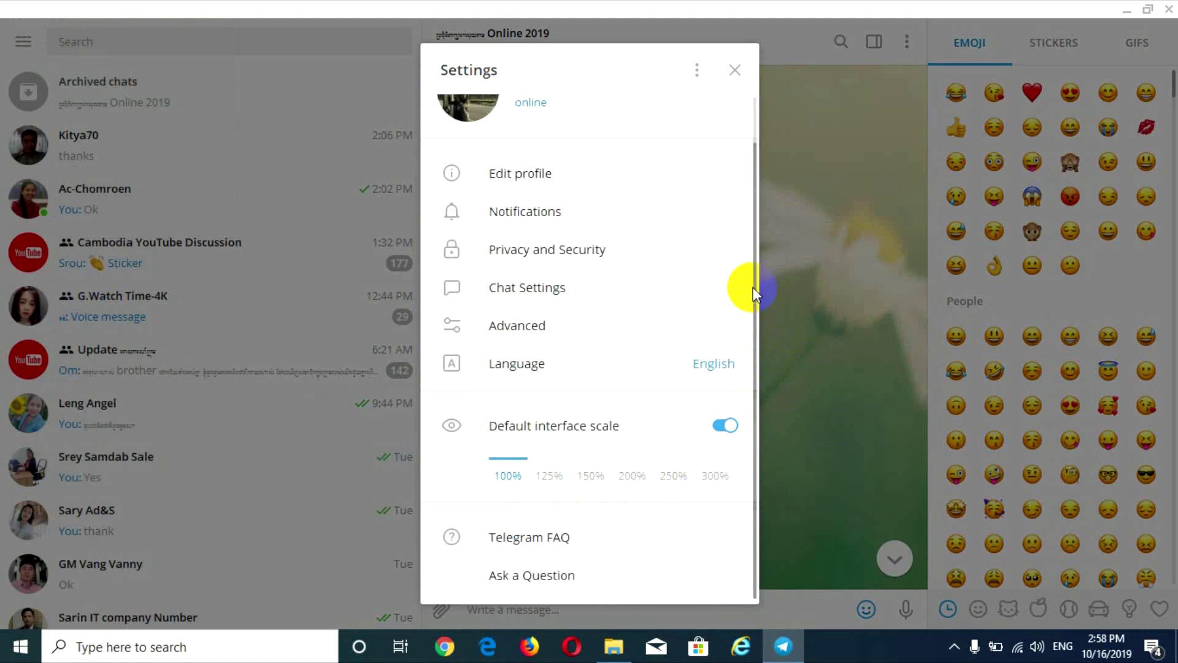
{"action": "left_click", "coordinate": [740, 69]}
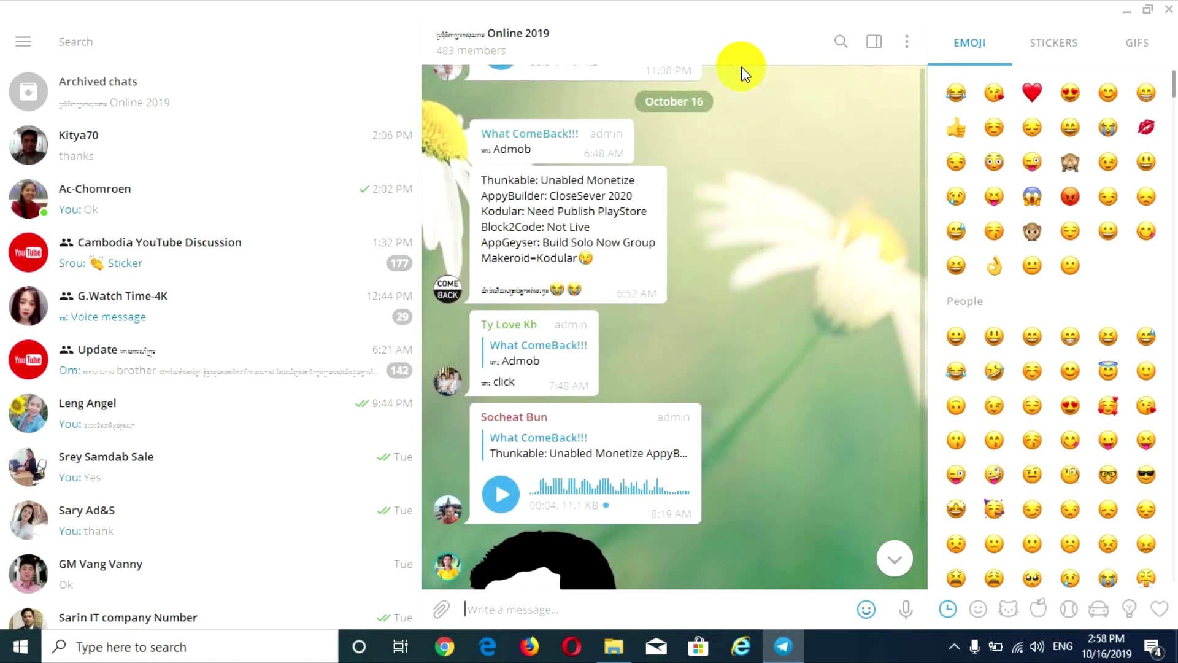
Quit Telegram and launch Registry Editor by searching 'rege' in Windows Search.
{"action": "left_click", "coordinate": [1168, 9]}
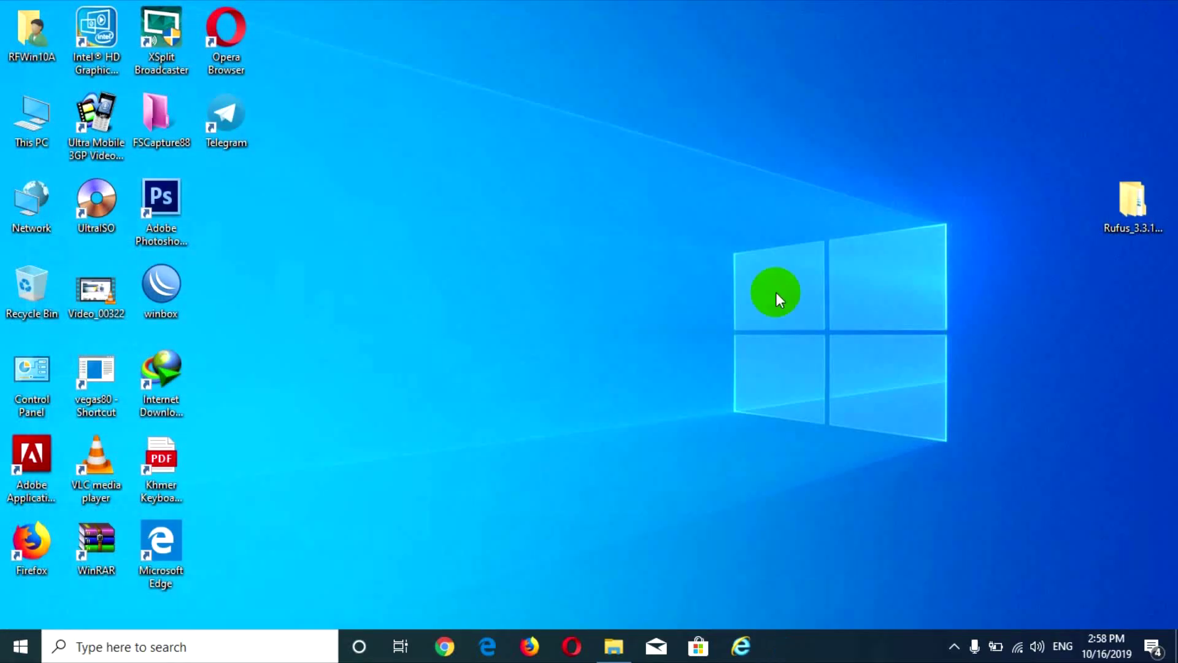
{"action": "left_click", "coordinate": [218, 647]}
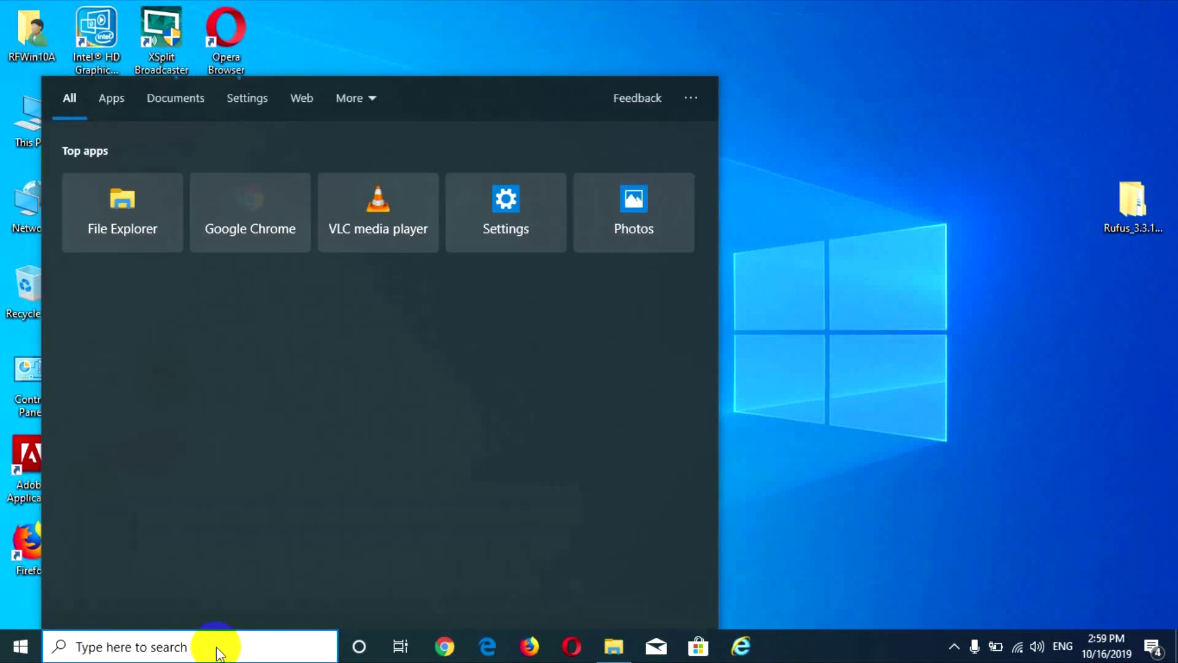
{"action": "type", "text": "rege"}
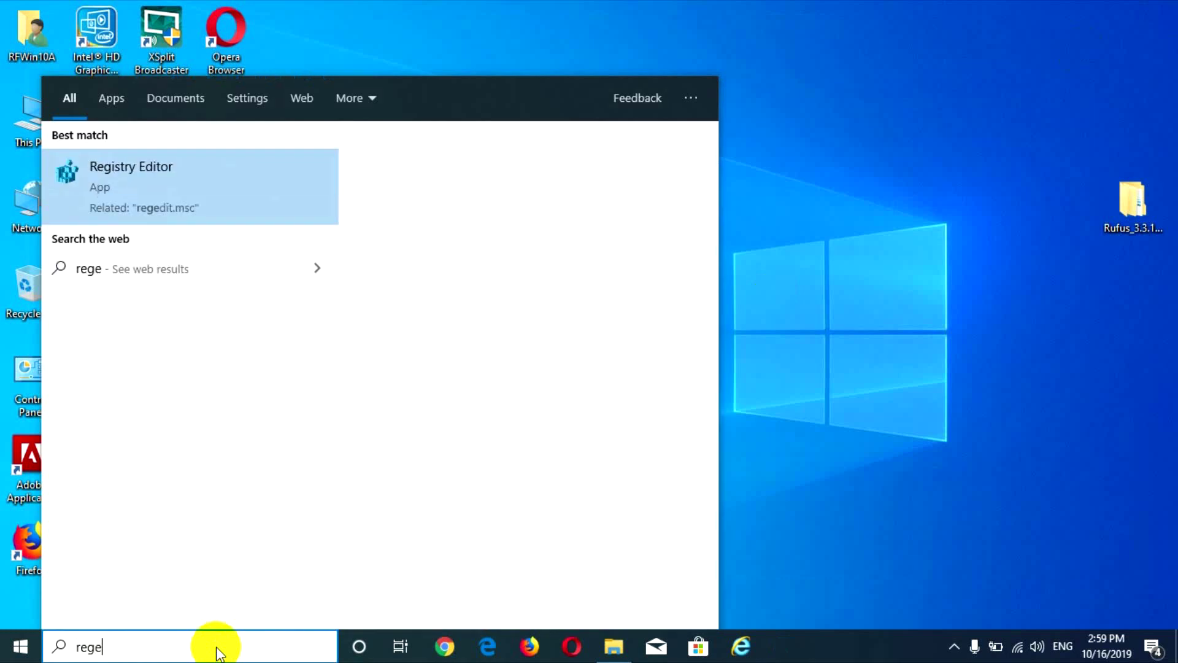
{"action": "left_click", "coordinate": [124, 174]}
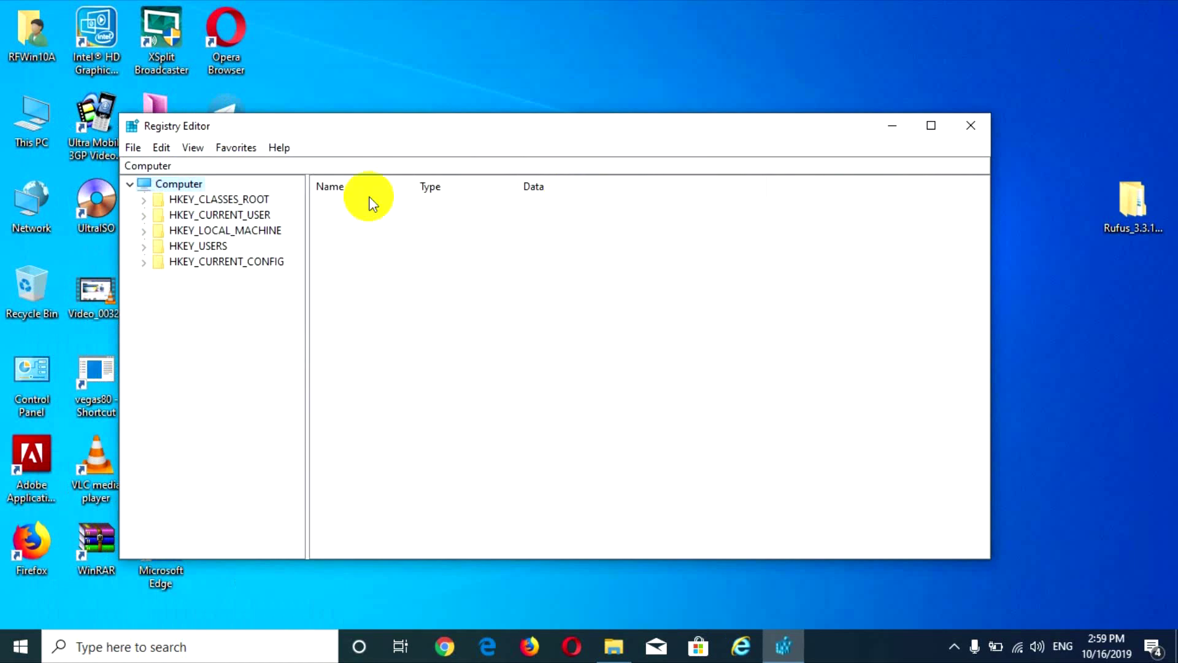
Expand HKEY_LOCAL_MACHINE > SOFTWARE > Microsoft and widen the key tree so names show fully.
{"action": "left_click", "coordinate": [204, 232]}
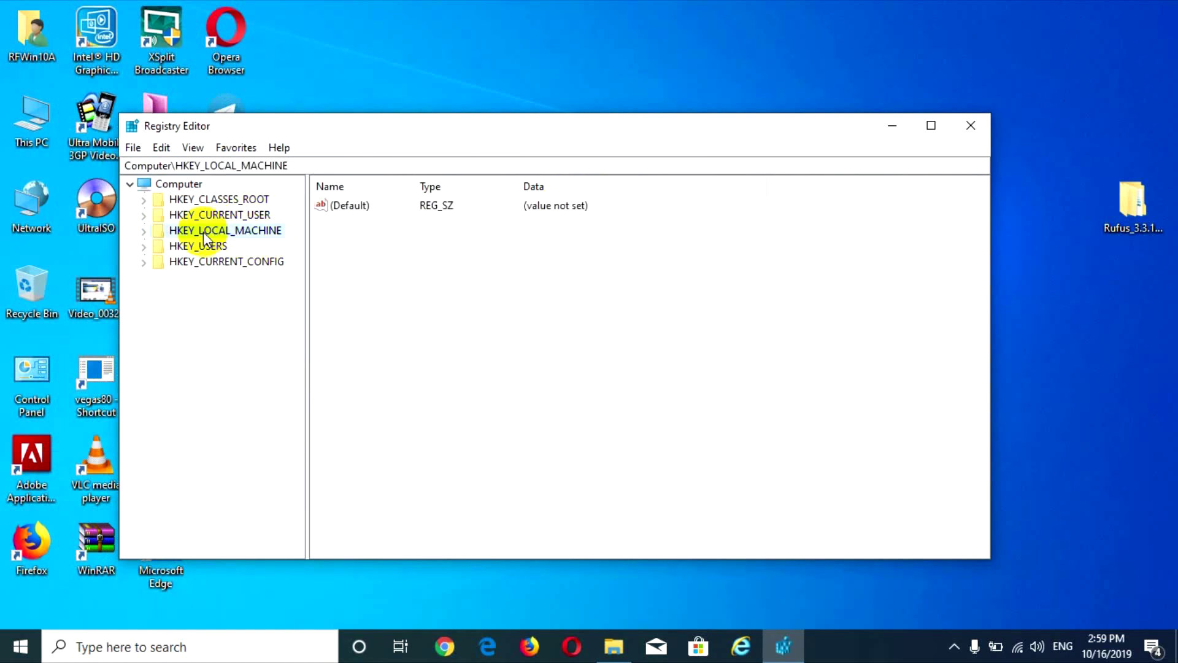
{"action": "left_click", "coordinate": [144, 231]}
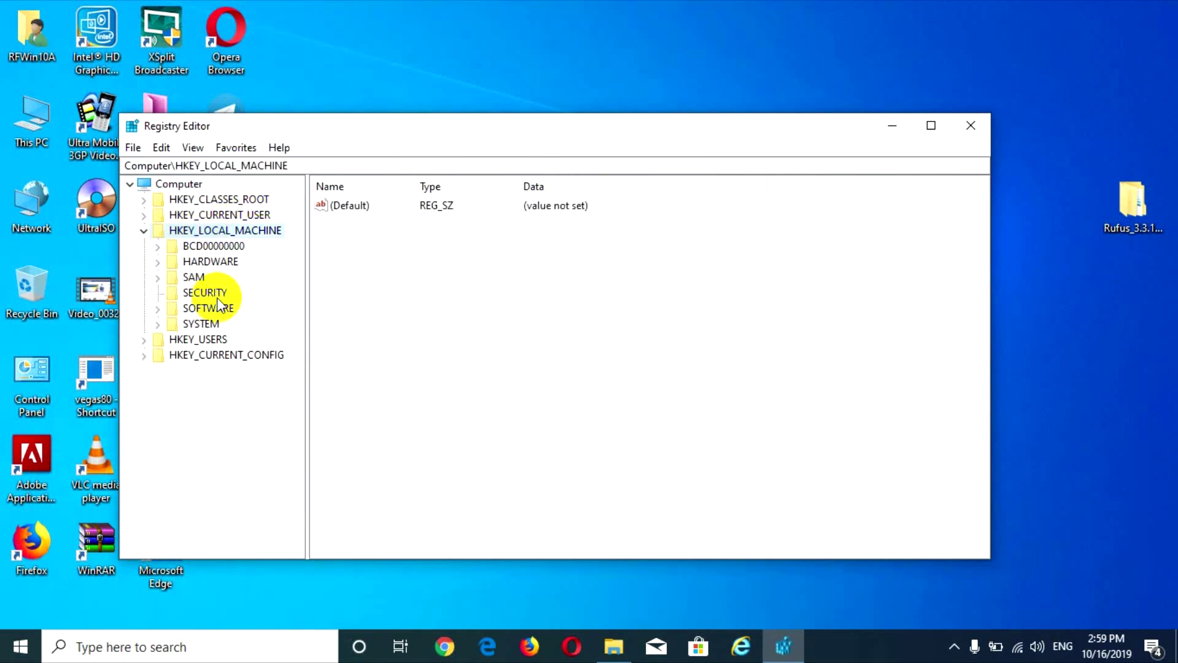
{"action": "left_click", "coordinate": [206, 309]}
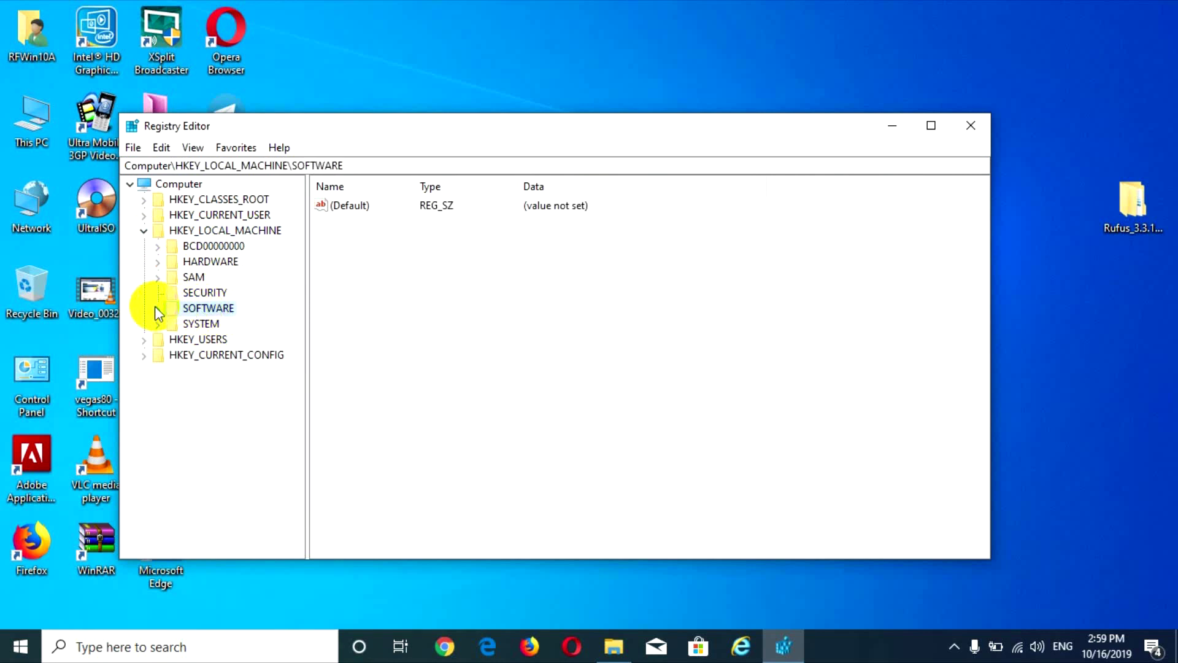
{"action": "left_click", "coordinate": [157, 309]}
{"action": "left_click_drag", "start_coordinate": [300, 312], "coordinate": [300, 356]}
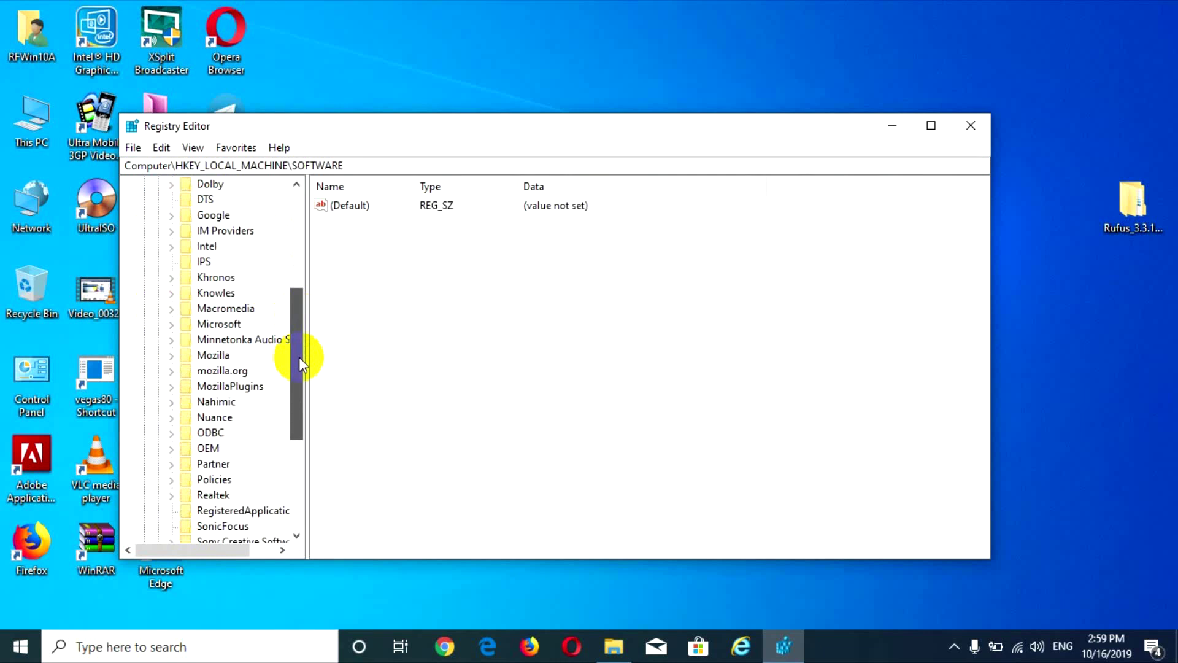
{"action": "left_click", "coordinate": [218, 325]}
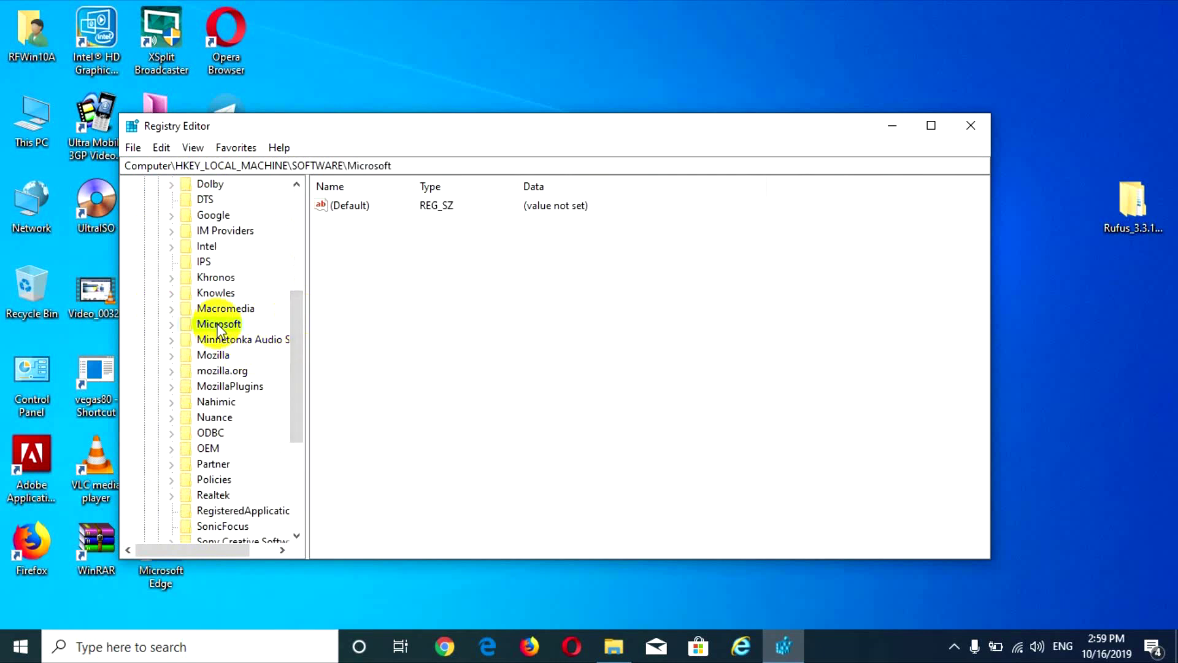
{"action": "left_click", "coordinate": [180, 325]}
{"action": "left_click_drag", "start_coordinate": [296, 233], "coordinate": [292, 489]}
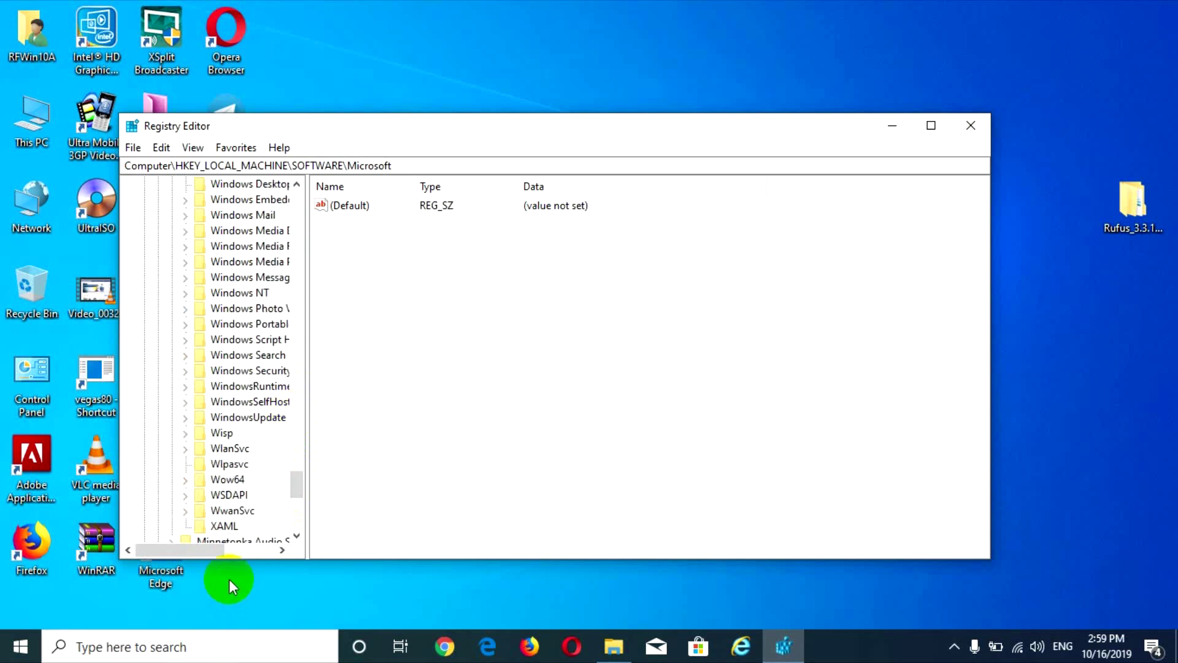
{"action": "left_click_drag", "start_coordinate": [308, 429], "coordinate": [360, 430]}
Expand Windows NT and its CurrentVersion key under Microsoft.
{"action": "left_click", "coordinate": [249, 296]}
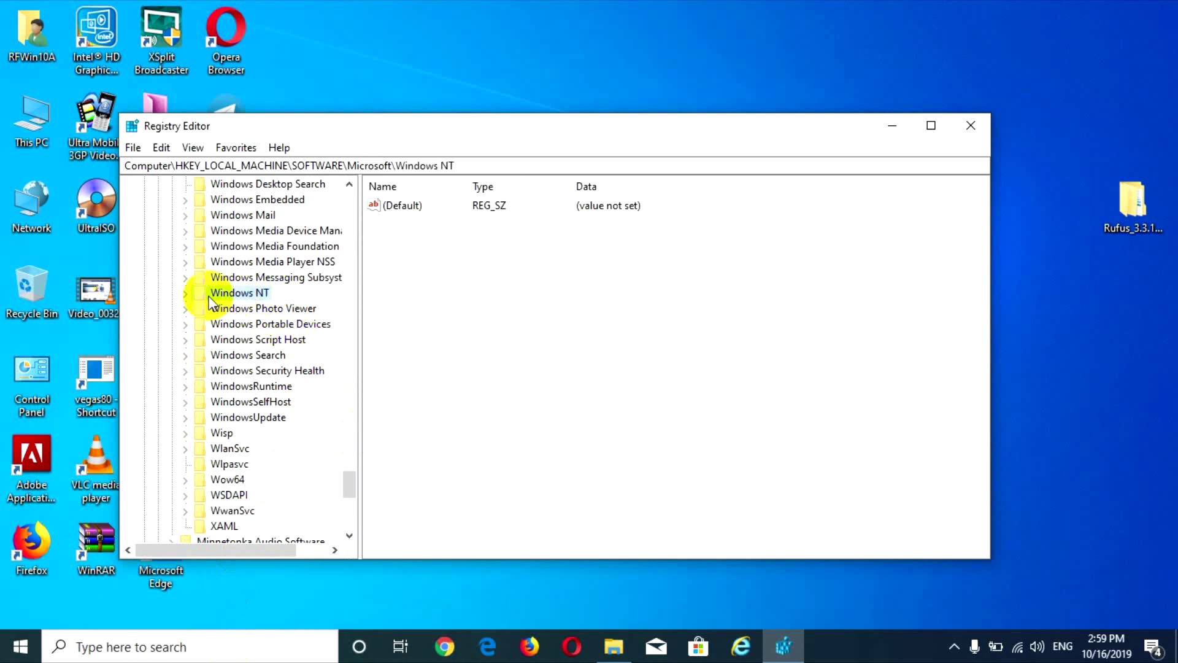
{"action": "left_click", "coordinate": [185, 293]}
{"action": "left_click", "coordinate": [236, 309]}
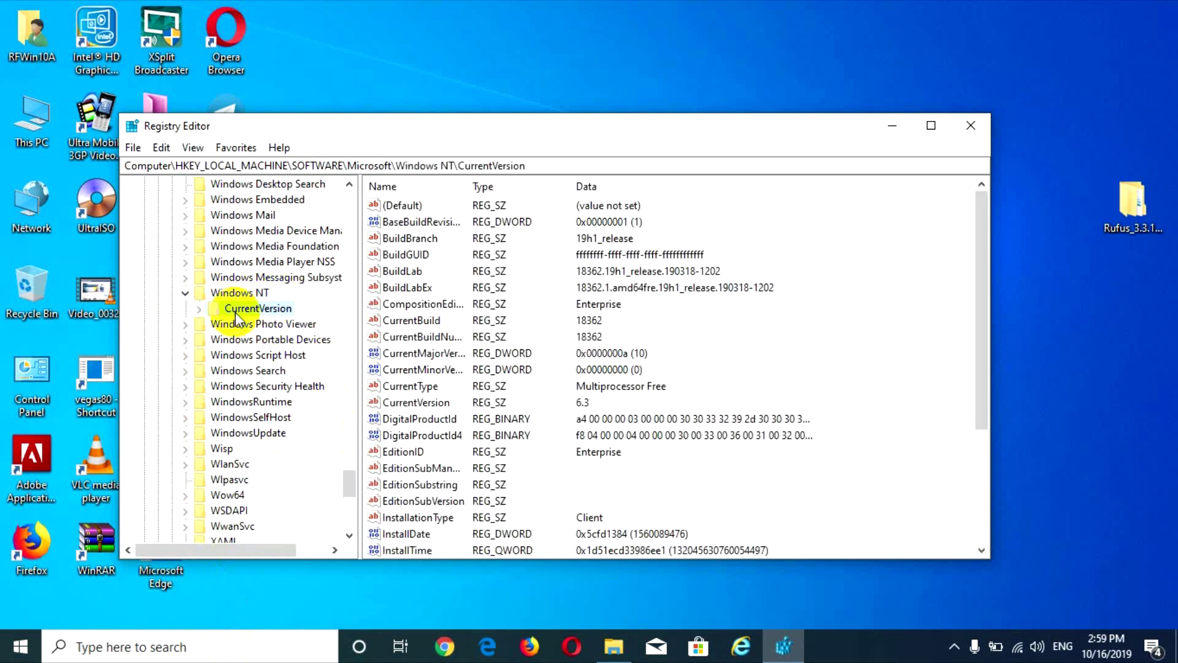
{"action": "left_click", "coordinate": [199, 309]}
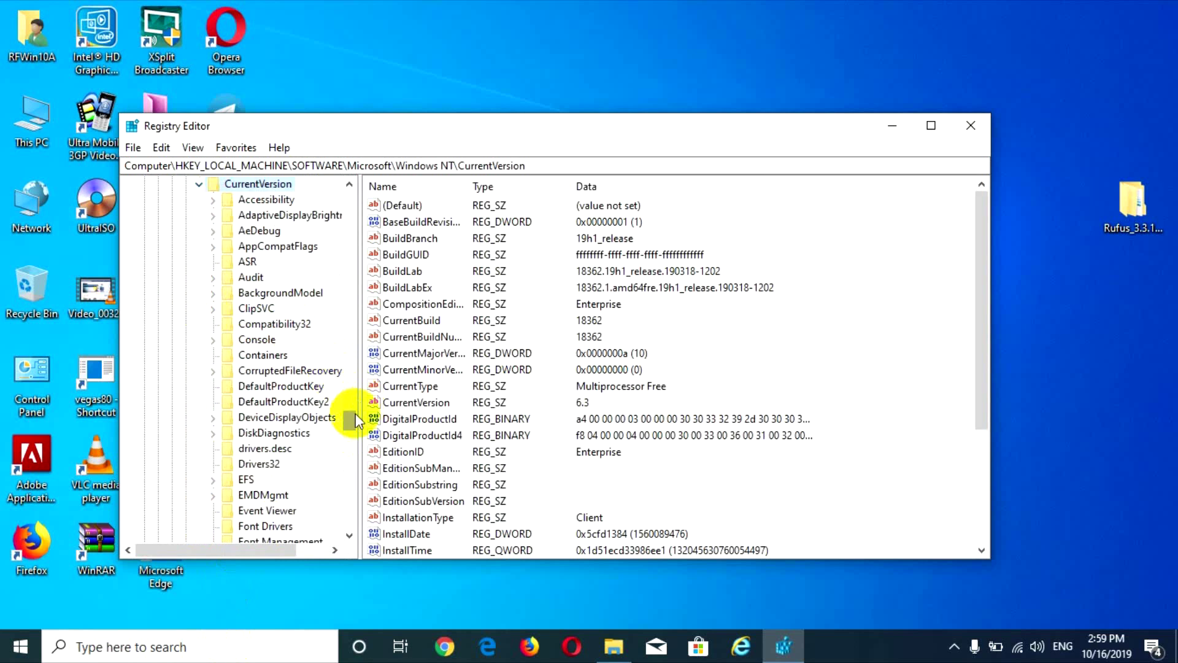
Scroll the CurrentVersion subkeys to FontSubstitutes and show its font mapping values.
{"action": "scroll", "coordinate": [354, 422], "scroll_direction": "down", "scroll_amount": 12}
{"action": "scroll", "coordinate": [355, 455], "scroll_direction": "down", "scroll_amount": 4}
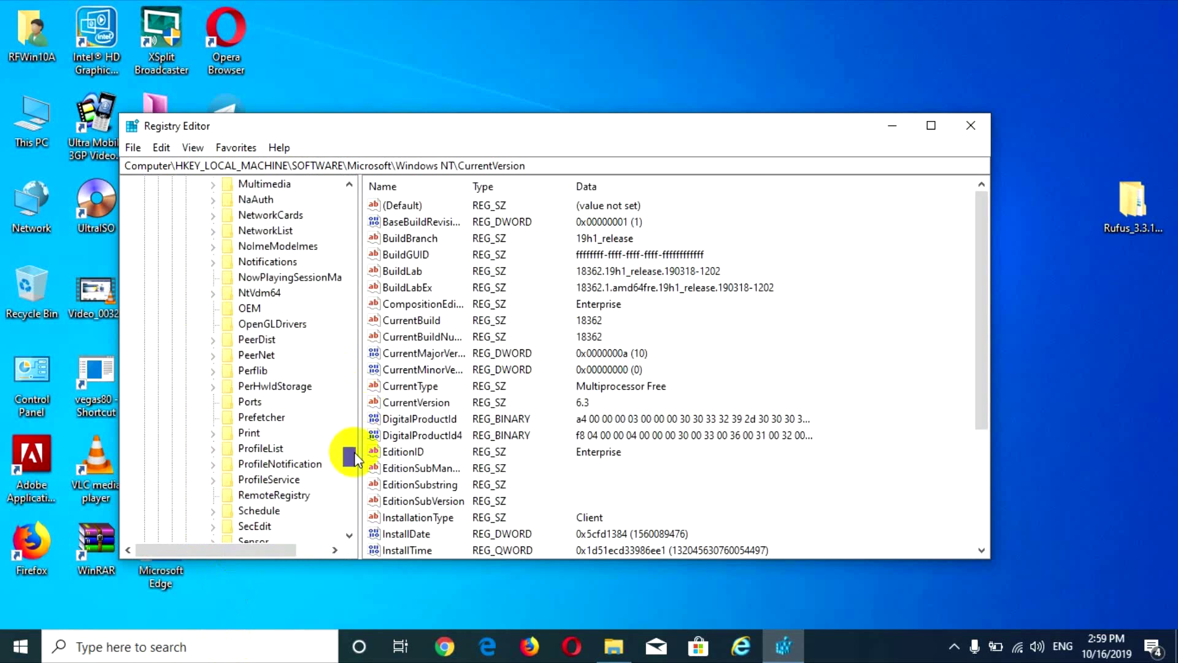
{"action": "scroll", "coordinate": [355, 468], "scroll_direction": "down", "scroll_amount": 5}
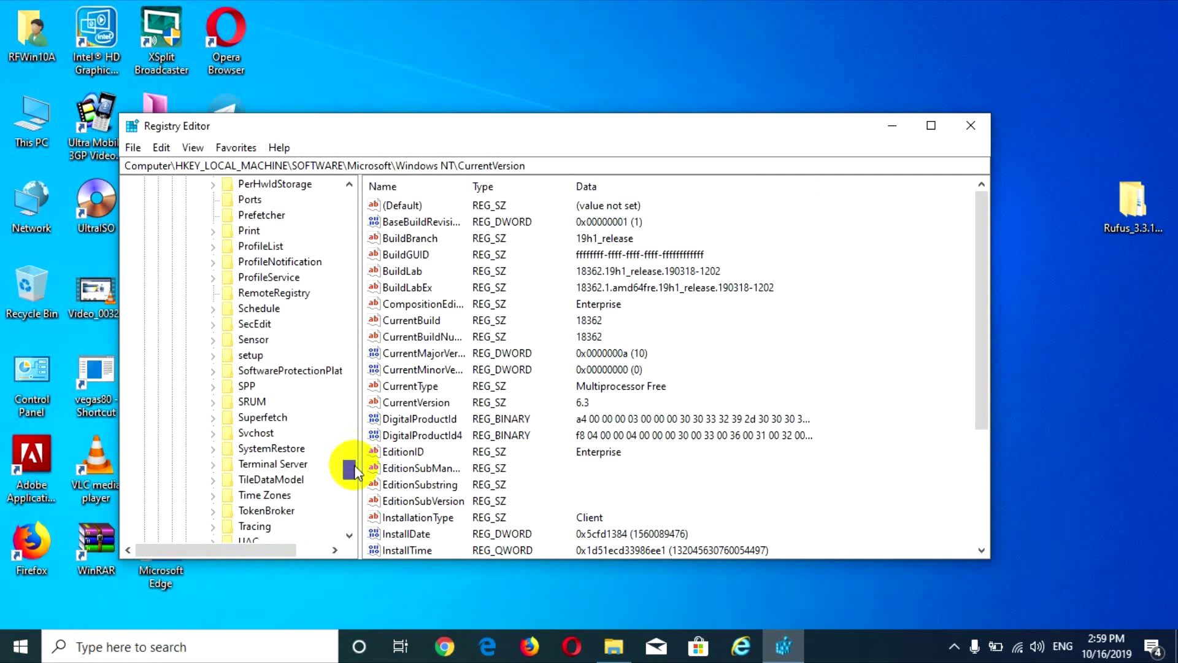
{"action": "scroll", "coordinate": [355, 480], "scroll_direction": "down", "scroll_amount": 1}
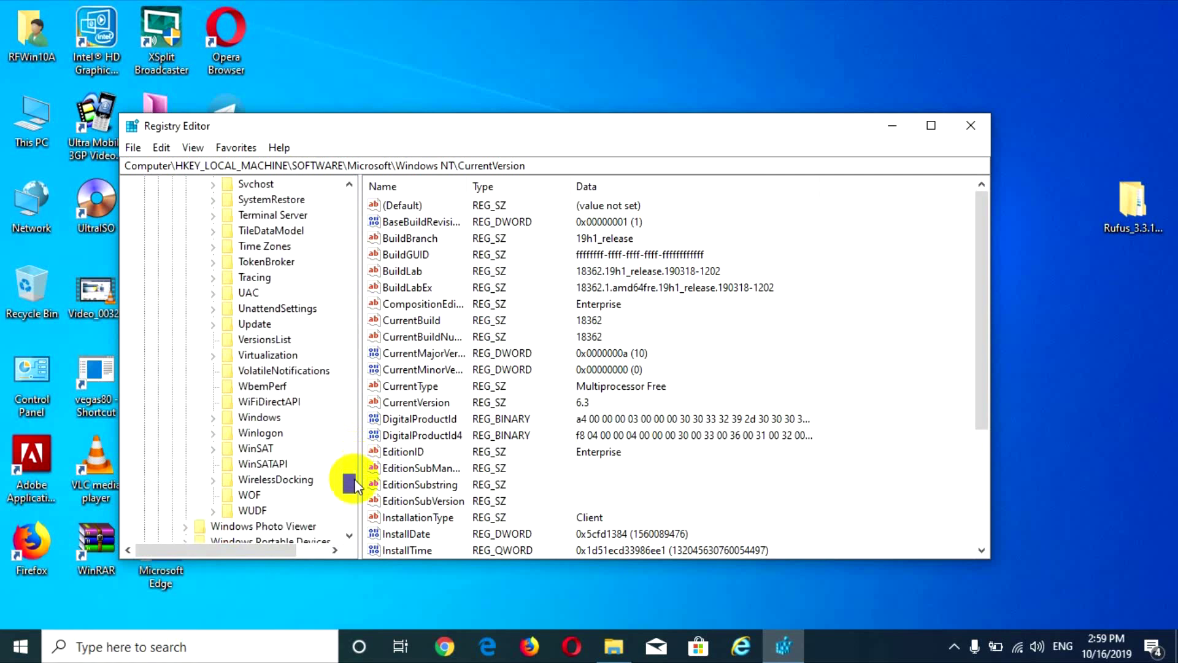
{"action": "scroll", "coordinate": [355, 448], "scroll_direction": "up", "scroll_amount": 20}
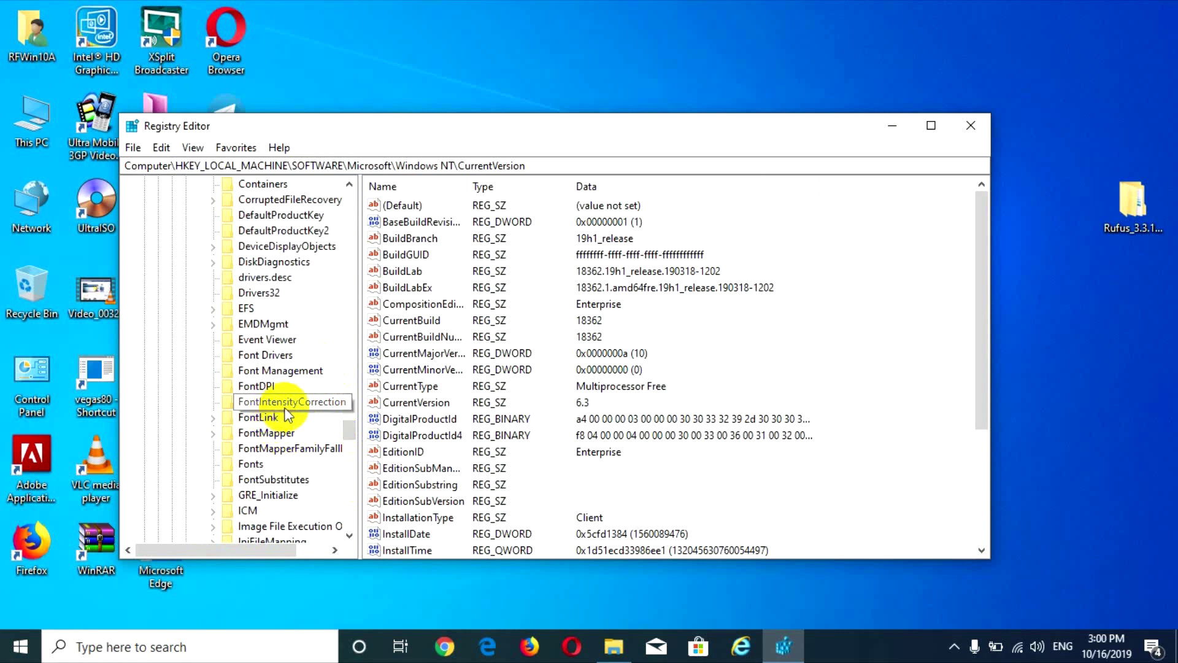
{"action": "left_click", "coordinate": [286, 479]}
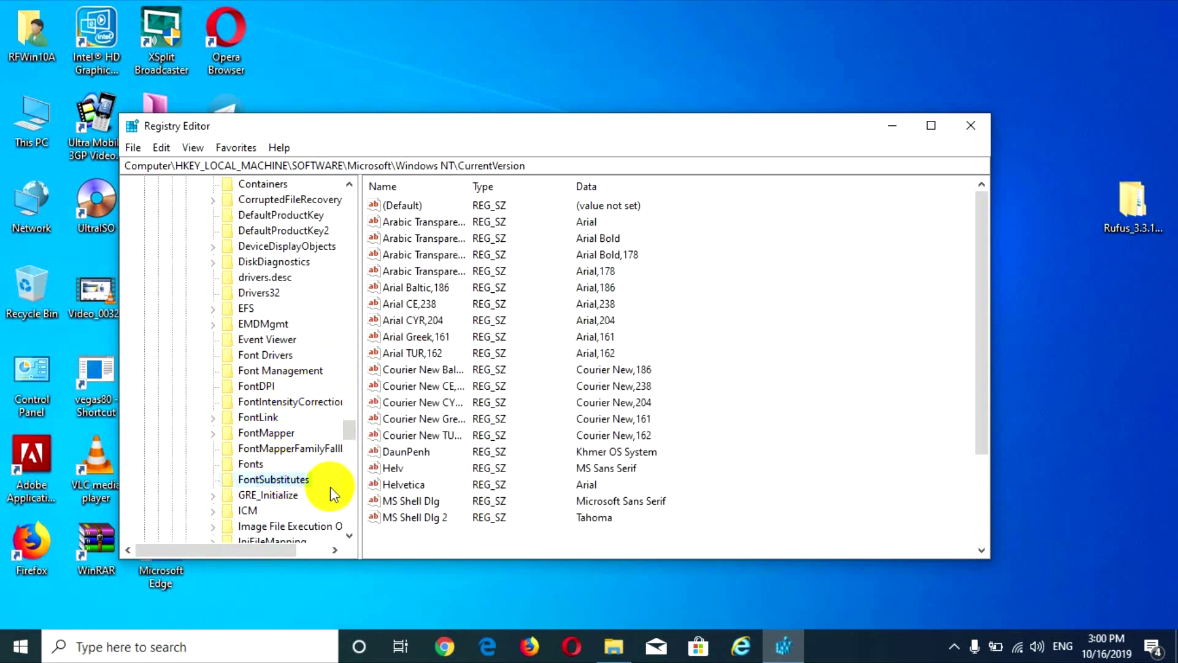
Open the MS Shell Dlg 2 string in FontSubstitutes for editing, its data reading Tahoma.
{"action": "left_click", "coordinate": [973, 376]}
{"action": "left_click_drag", "start_coordinate": [983, 396], "coordinate": [981, 483]}
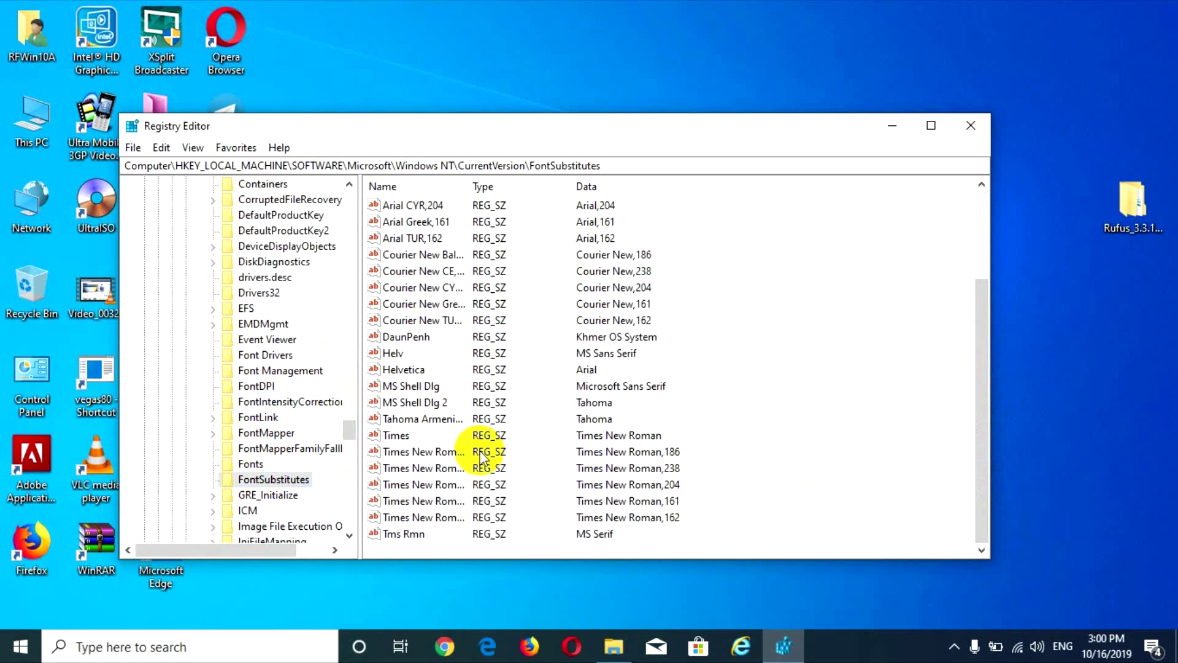
{"action": "left_click", "coordinate": [449, 405]}
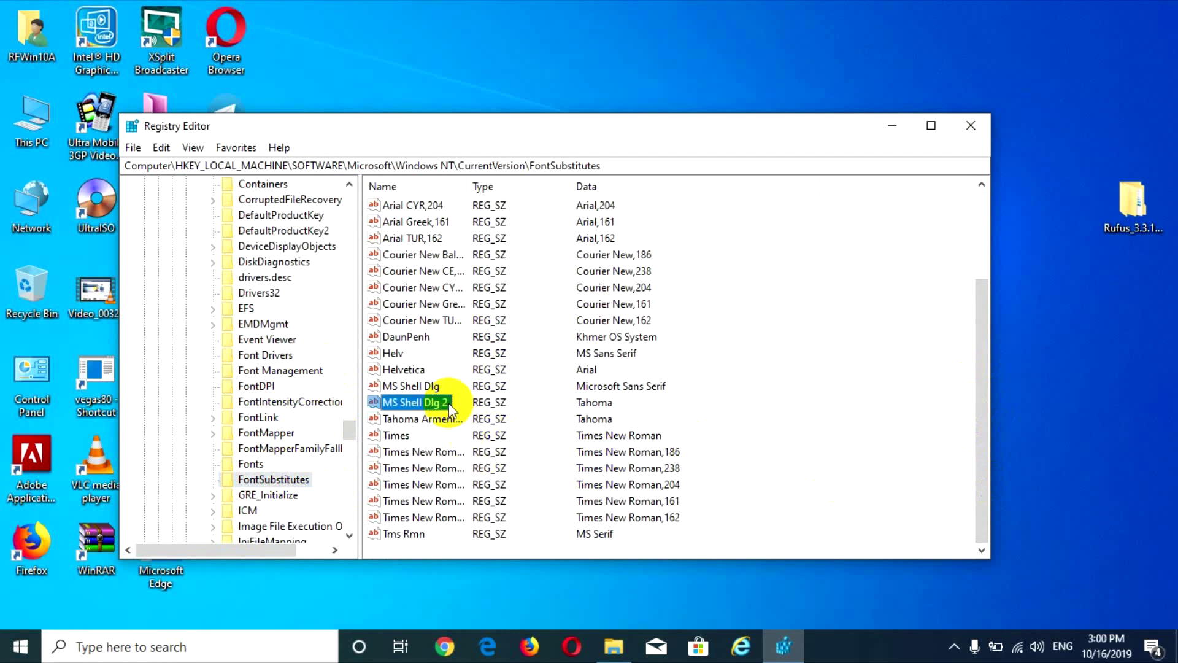
{"action": "left_click", "coordinate": [582, 418]}
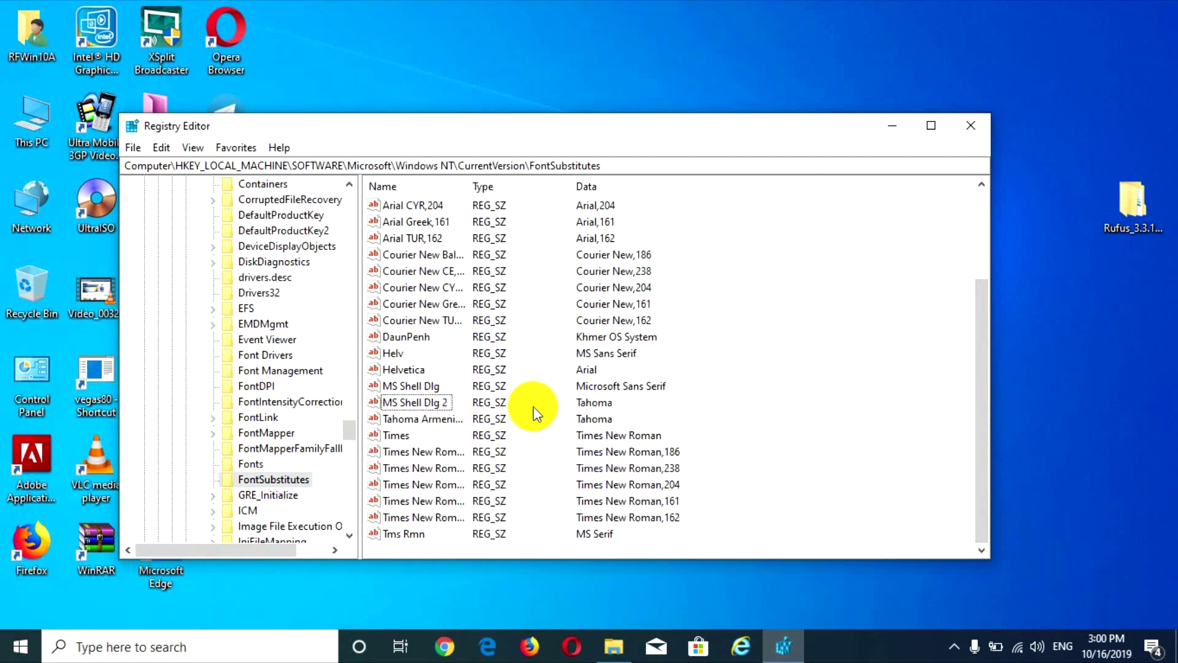
{"action": "double_click", "coordinate": [439, 402]}
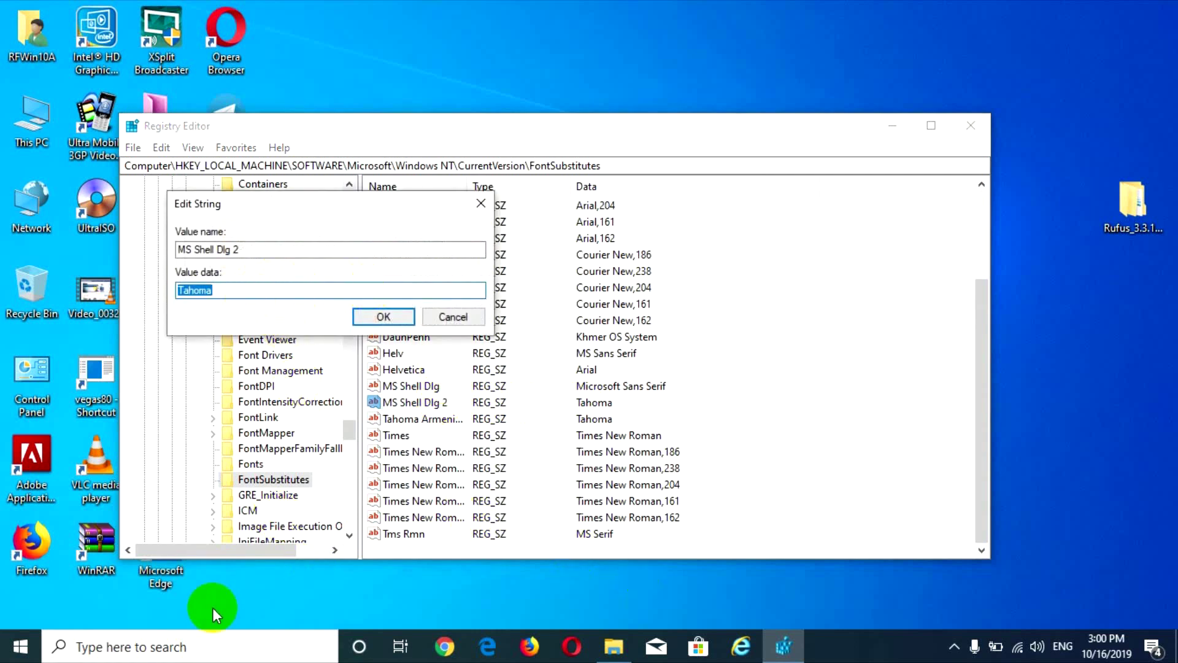
{"action": "left_click", "coordinate": [75, 654]}
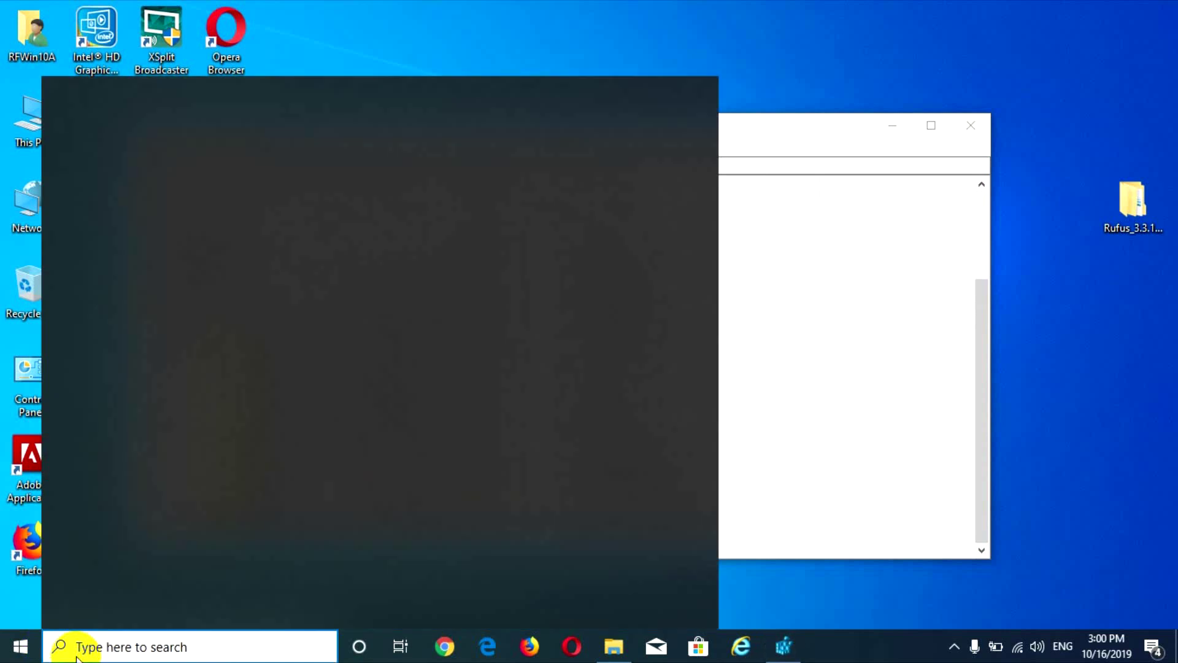
Launch Word 2016 by searching 'winword'.
{"action": "type", "text": "wi"}
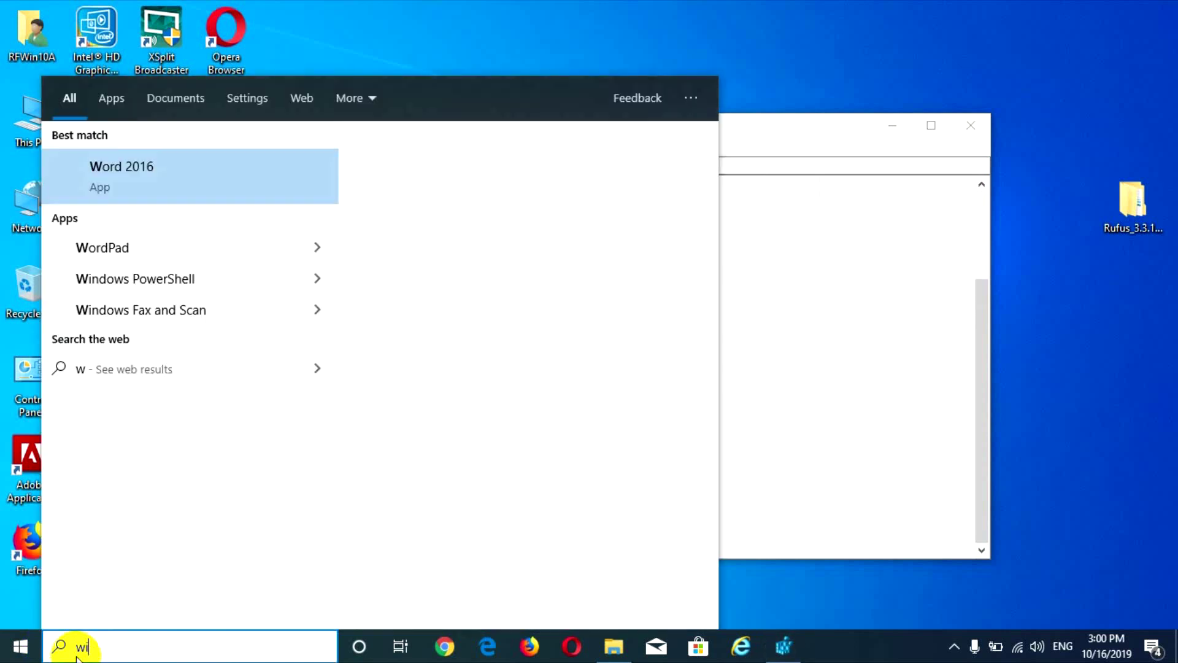
{"action": "type", "text": "nword"}
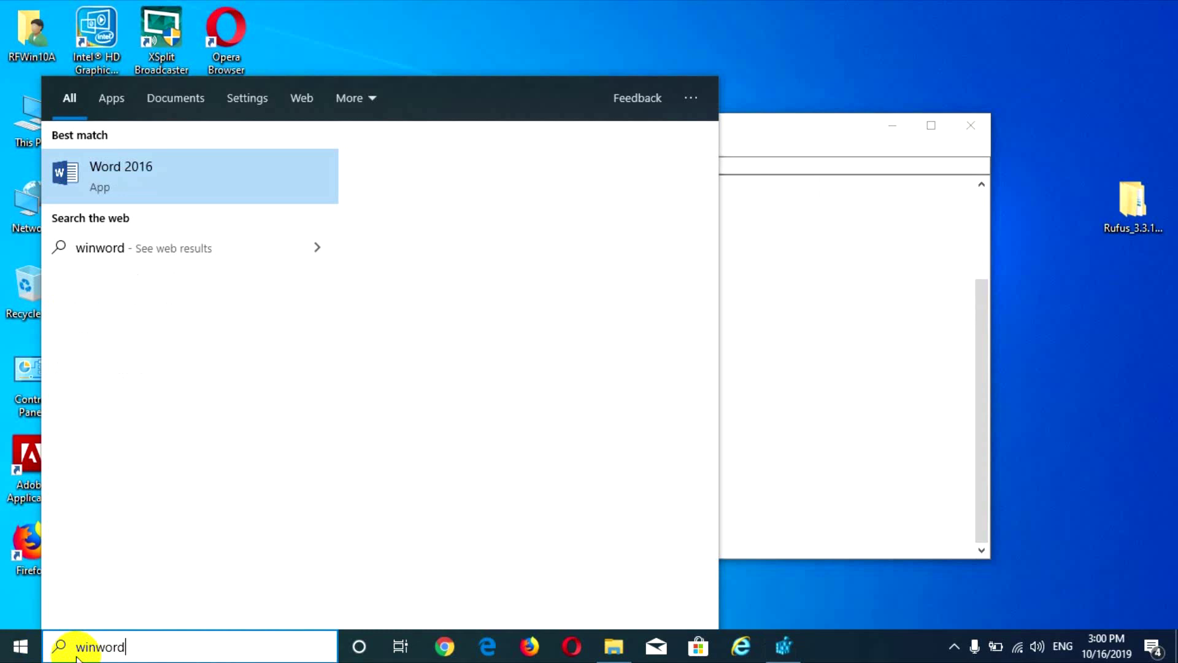
{"action": "key", "text": "Return"}
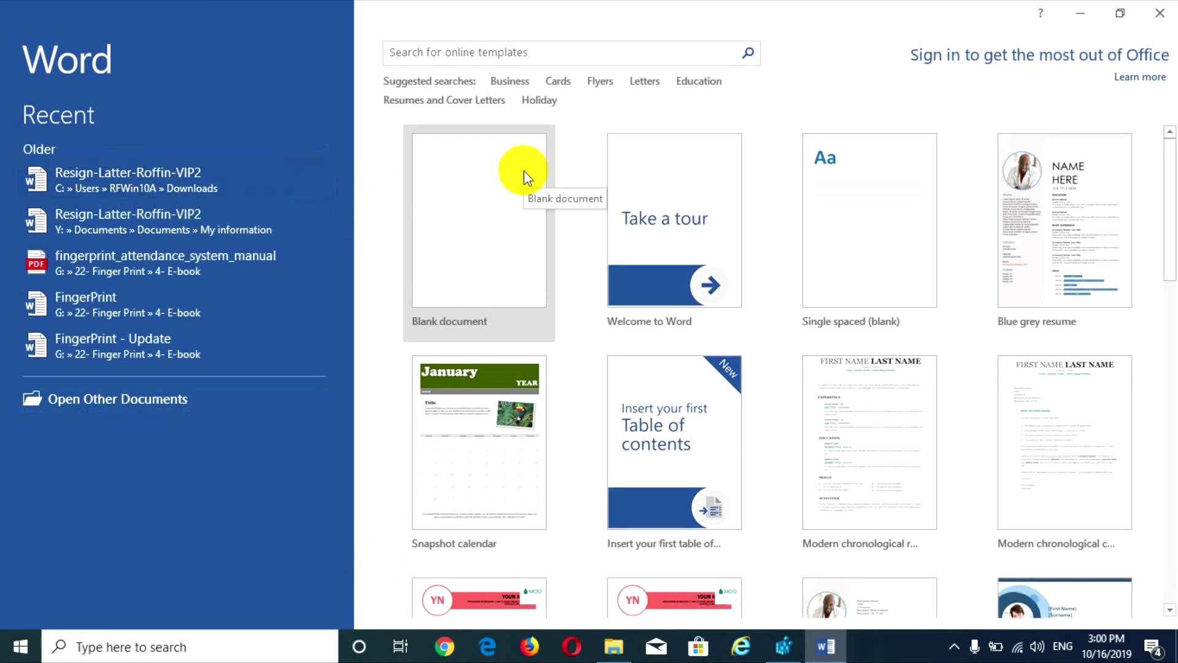
Create a blank Word document, set its font to Khmer OS Siemreap, and copy that font name.
{"action": "left_click", "coordinate": [485, 177]}
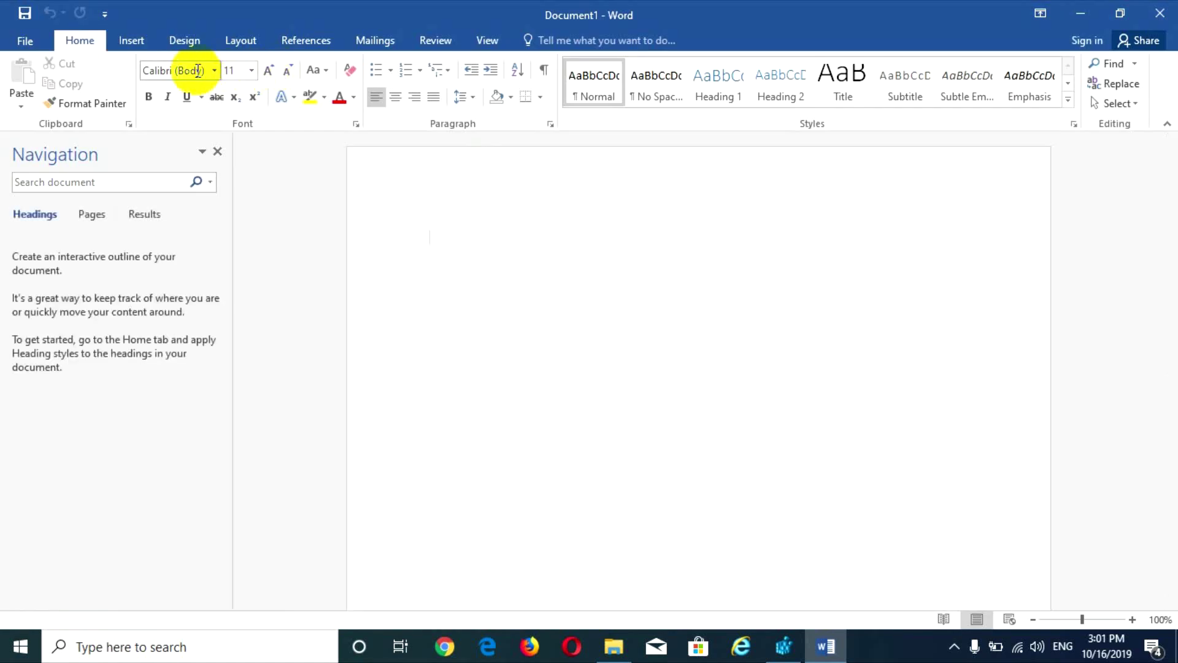
{"action": "left_click", "coordinate": [202, 70]}
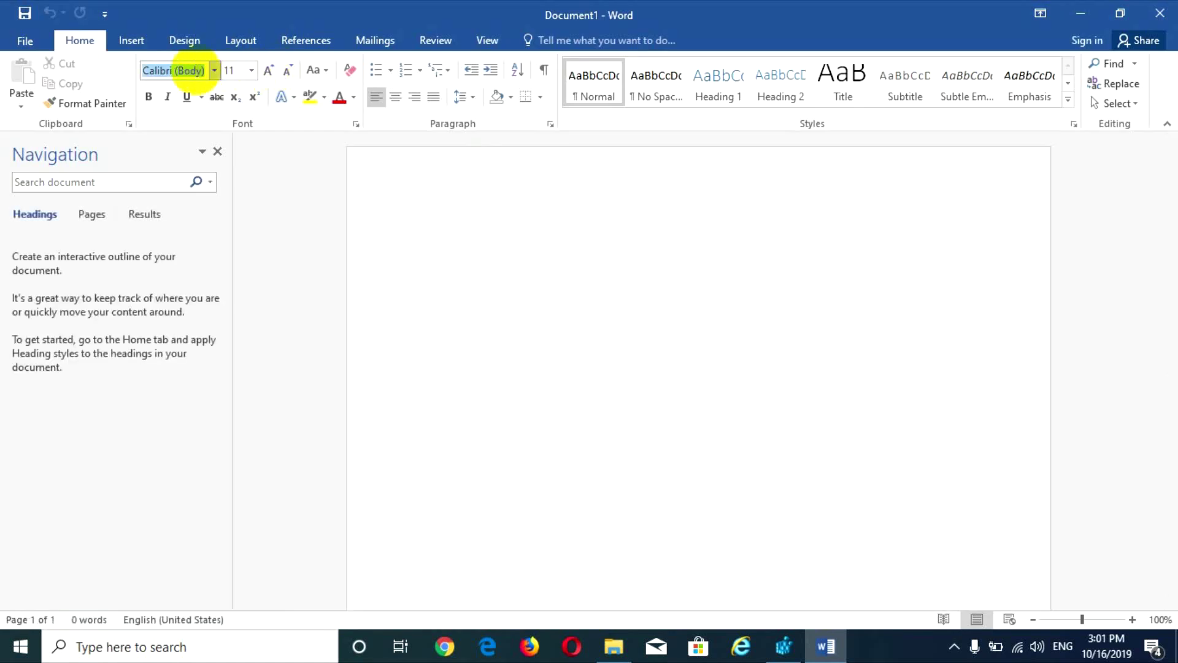
{"action": "type", "text": "Khmer OS Sier"}
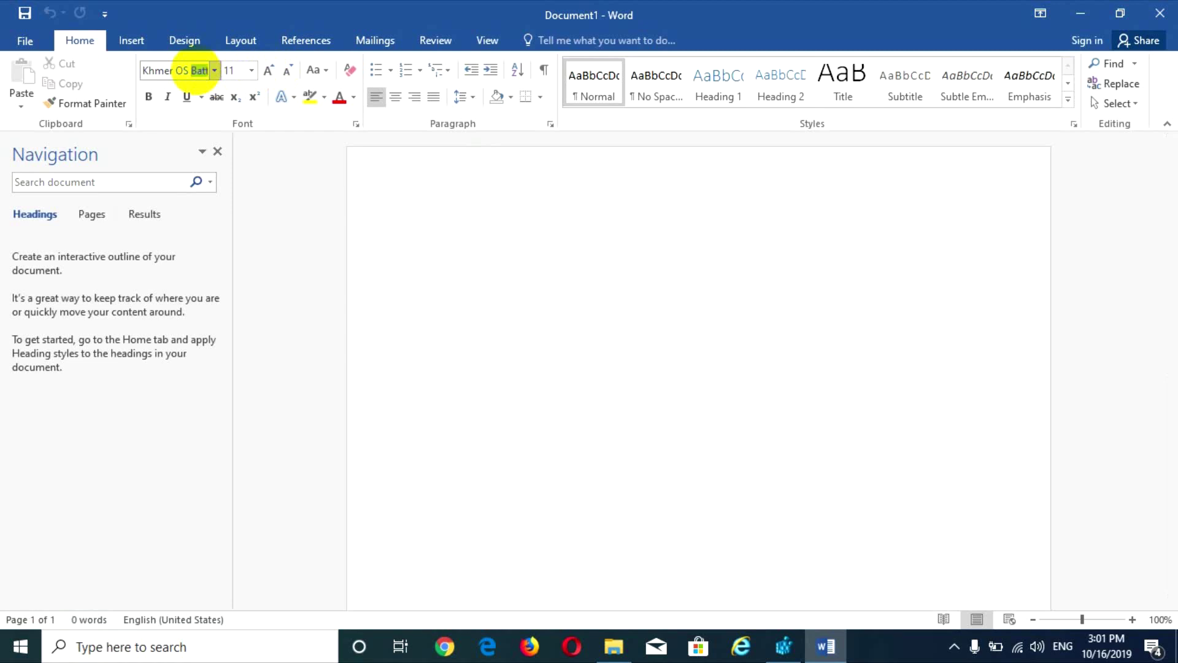
{"action": "left_click", "coordinate": [181, 70]}
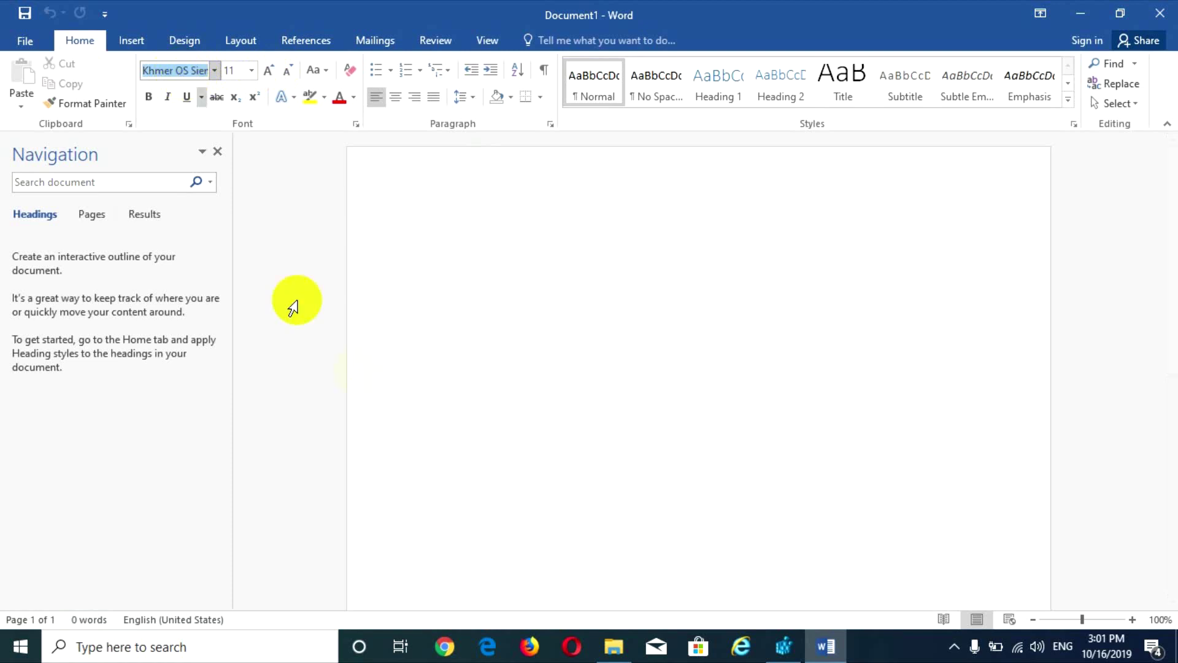
{"action": "right_click", "coordinate": [187, 72]}
{"action": "left_click", "coordinate": [211, 105]}
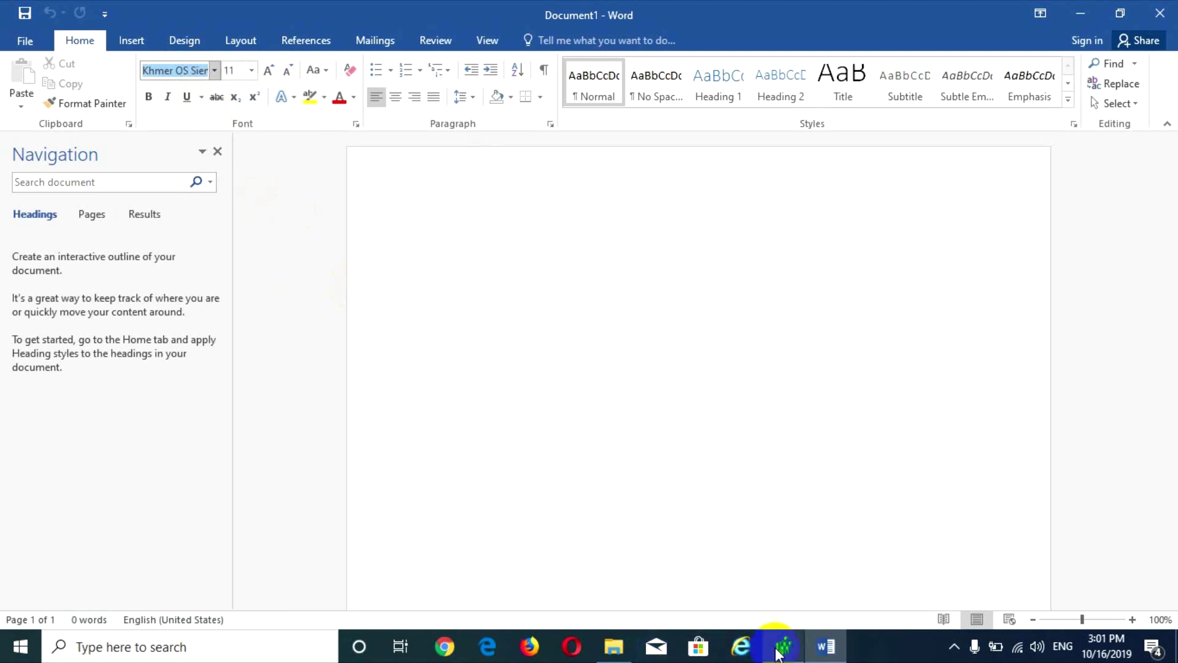
{"action": "left_click", "coordinate": [779, 649]}
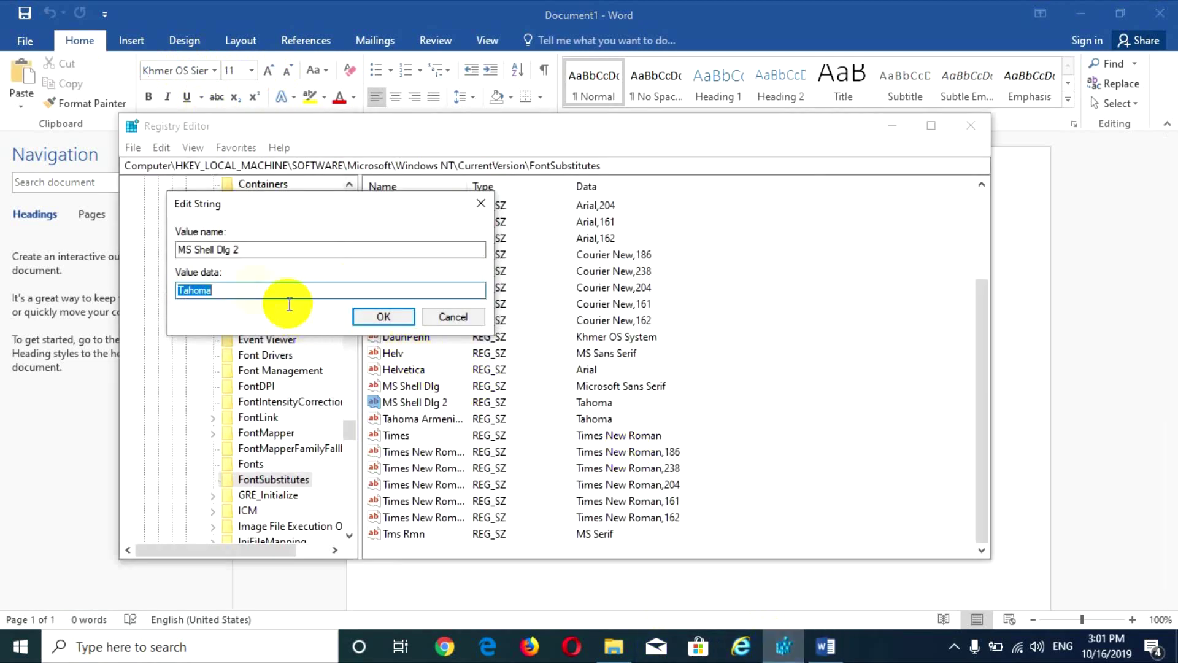
Replace MS Shell Dlg 2's data Tahoma with Khmer OS Siemreap, then close Registry Editor and Word without saving.
{"action": "key", "text": "ctrl+v"}
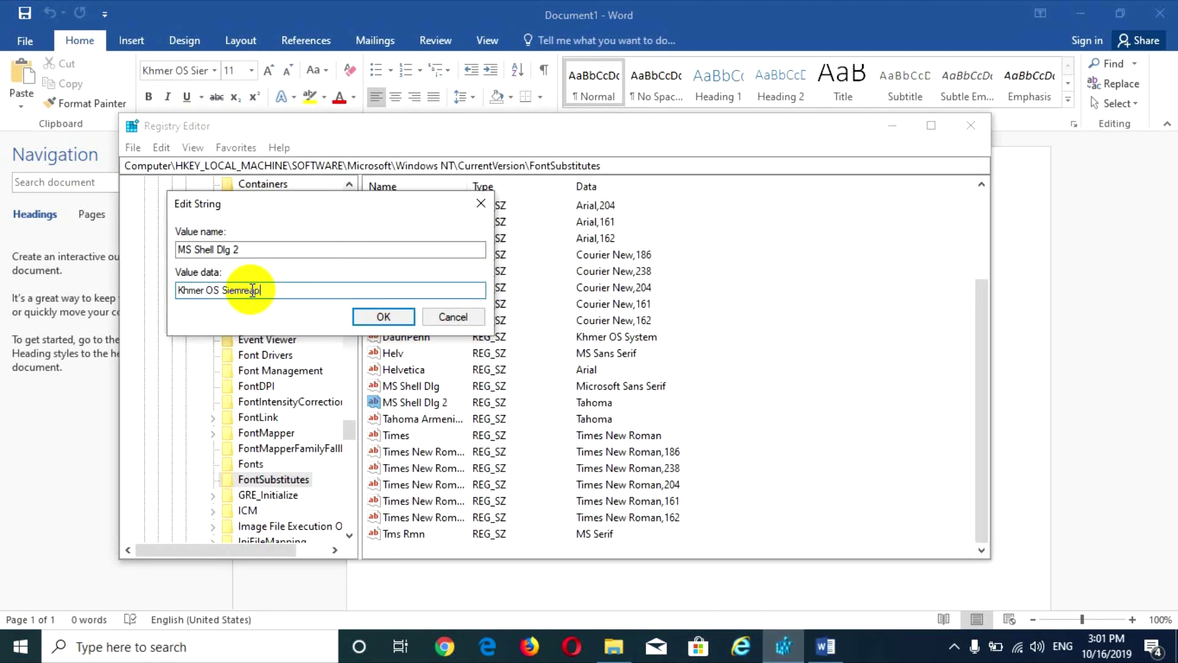
{"action": "left_click", "coordinate": [384, 316]}
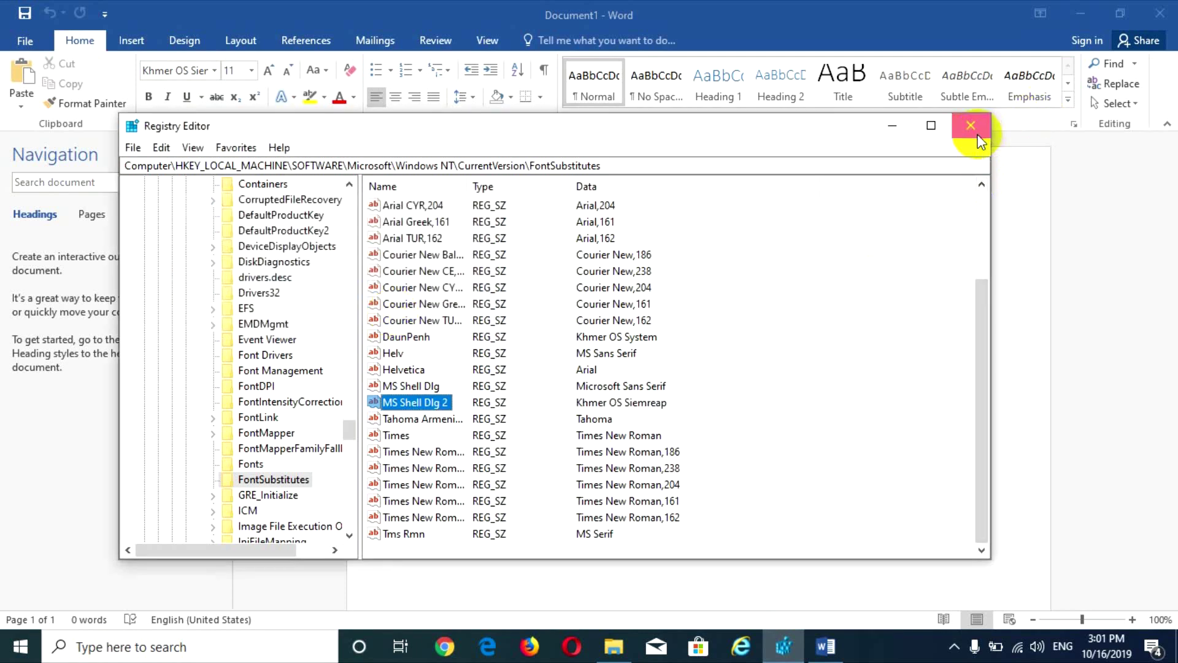
{"action": "left_click", "coordinate": [978, 139]}
{"action": "left_click", "coordinate": [1167, 18]}
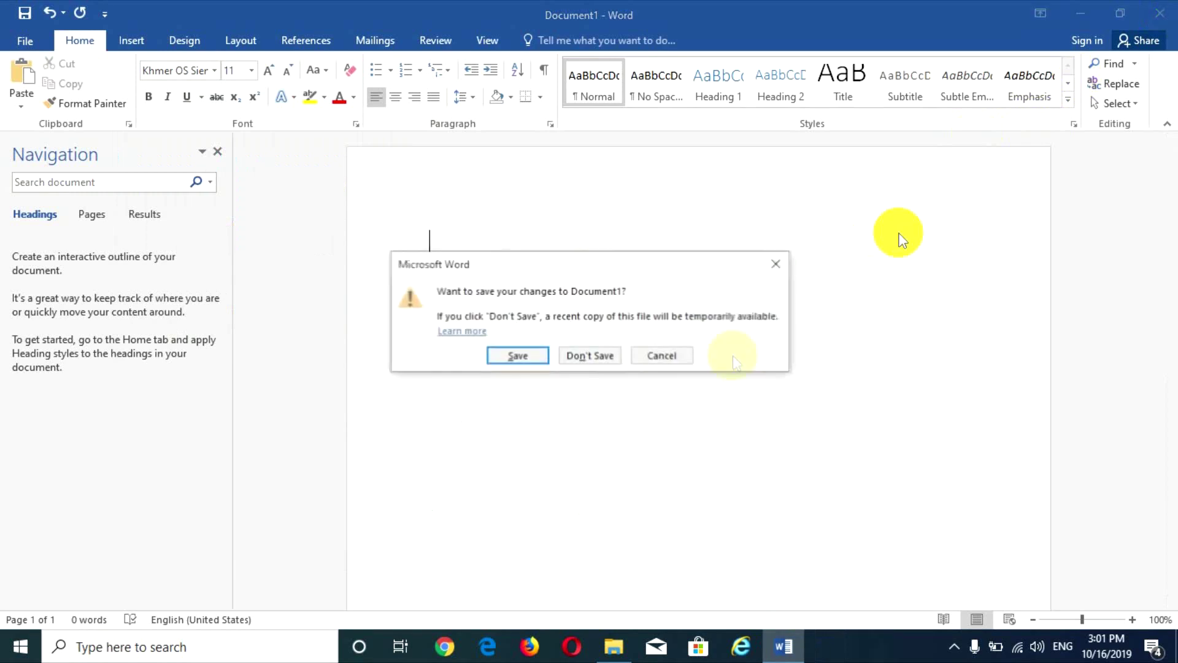
{"action": "left_click", "coordinate": [605, 362]}
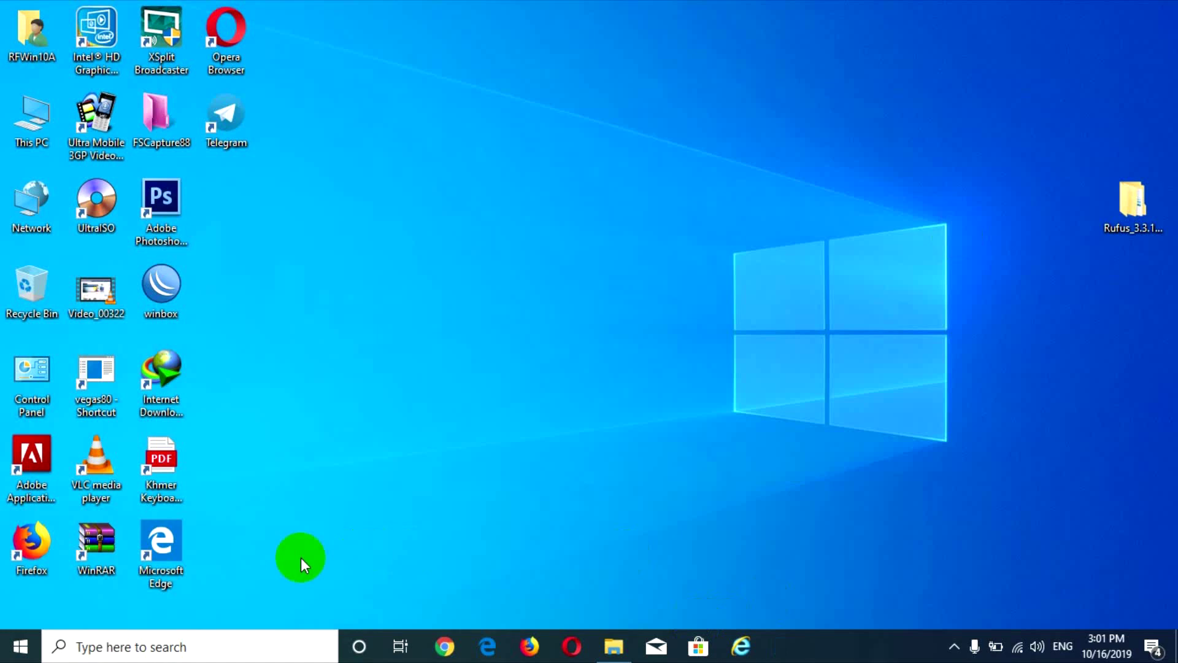
Restart the PC from the Start menu's power options, then relaunch Telegram from the desktop.
{"action": "left_click", "coordinate": [38, 642]}
{"action": "left_click", "coordinate": [25, 644]}
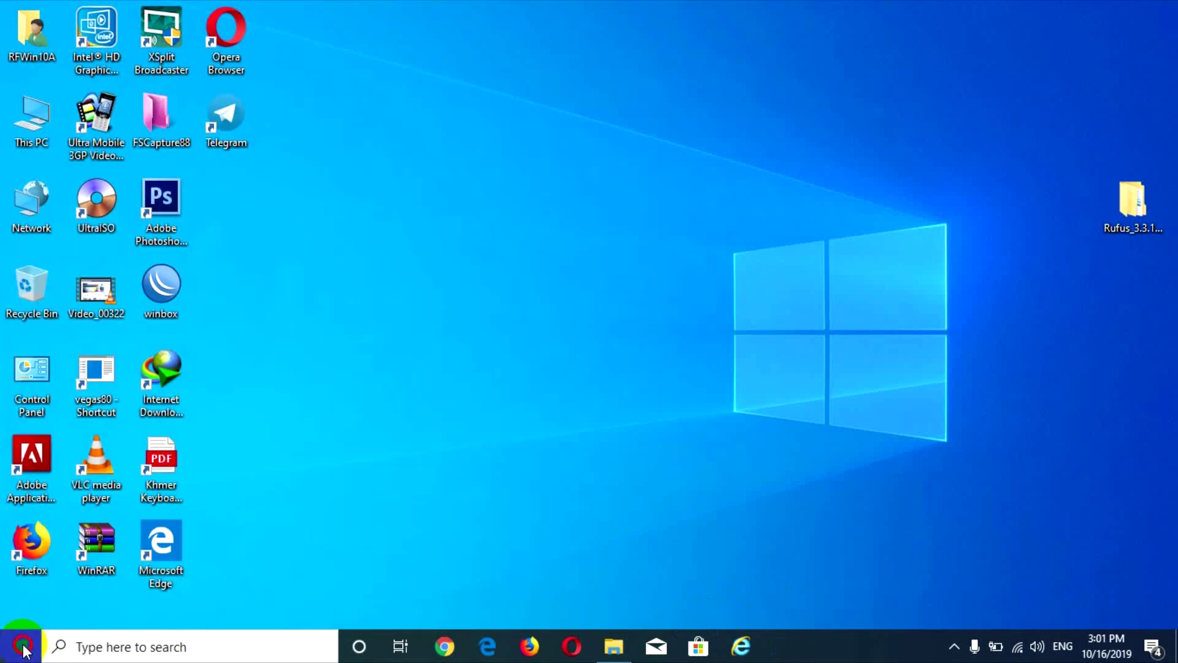
{"action": "left_click", "coordinate": [25, 648]}
{"action": "left_click", "coordinate": [23, 611]}
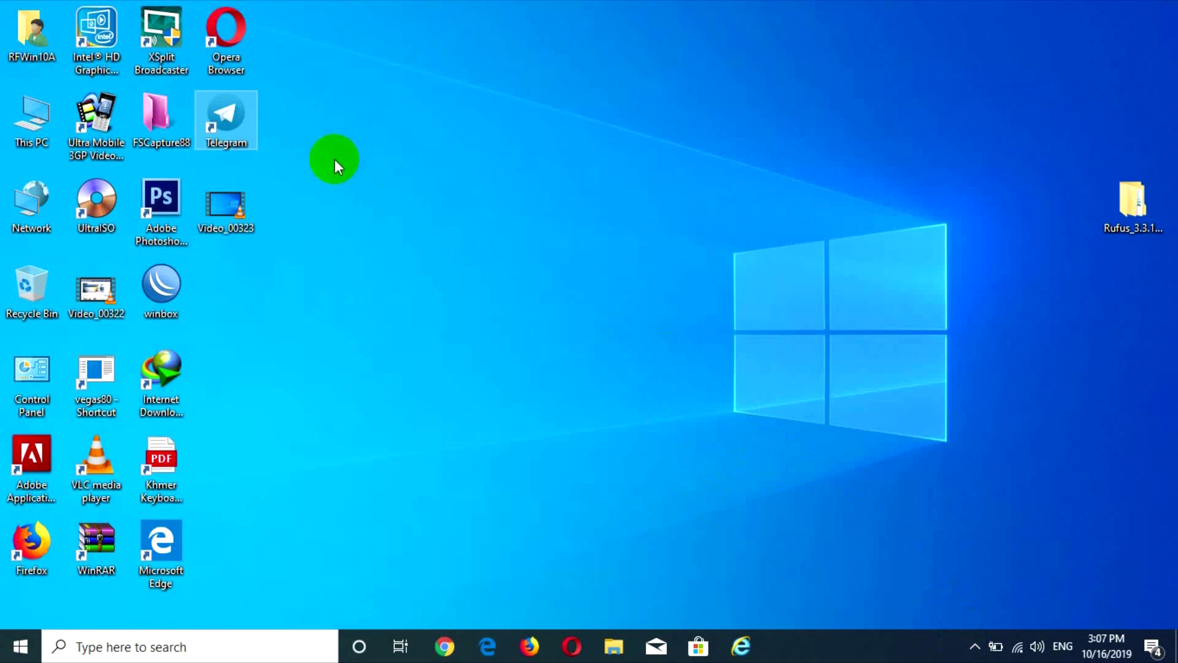
{"action": "double_click", "coordinate": [227, 108]}
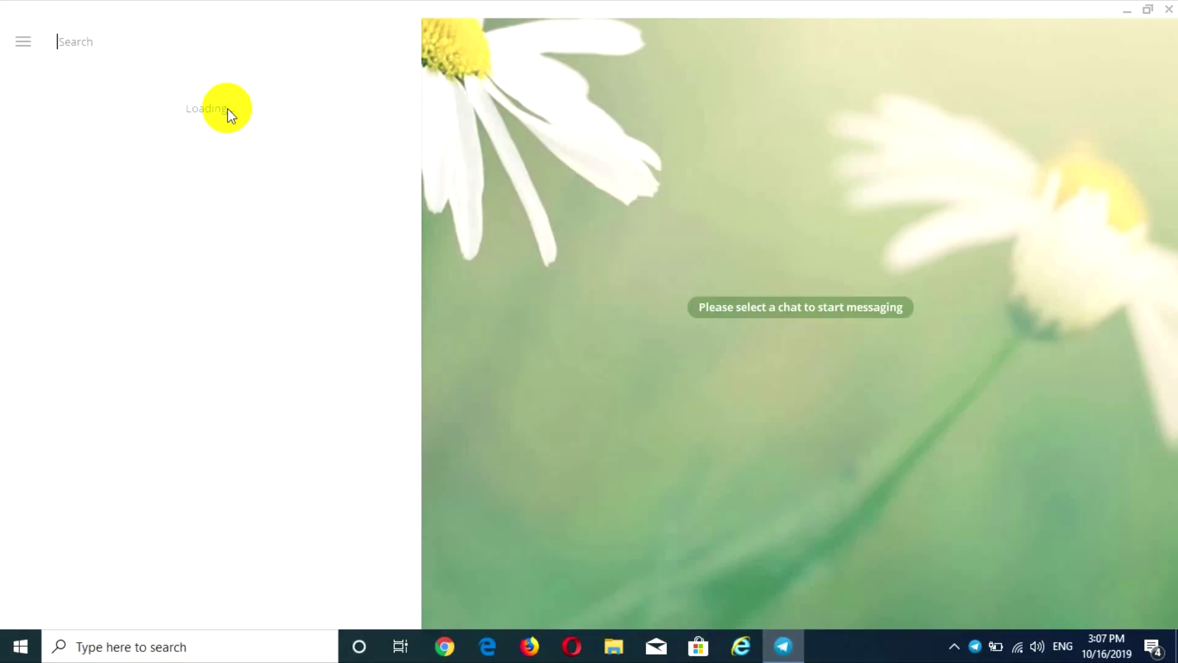